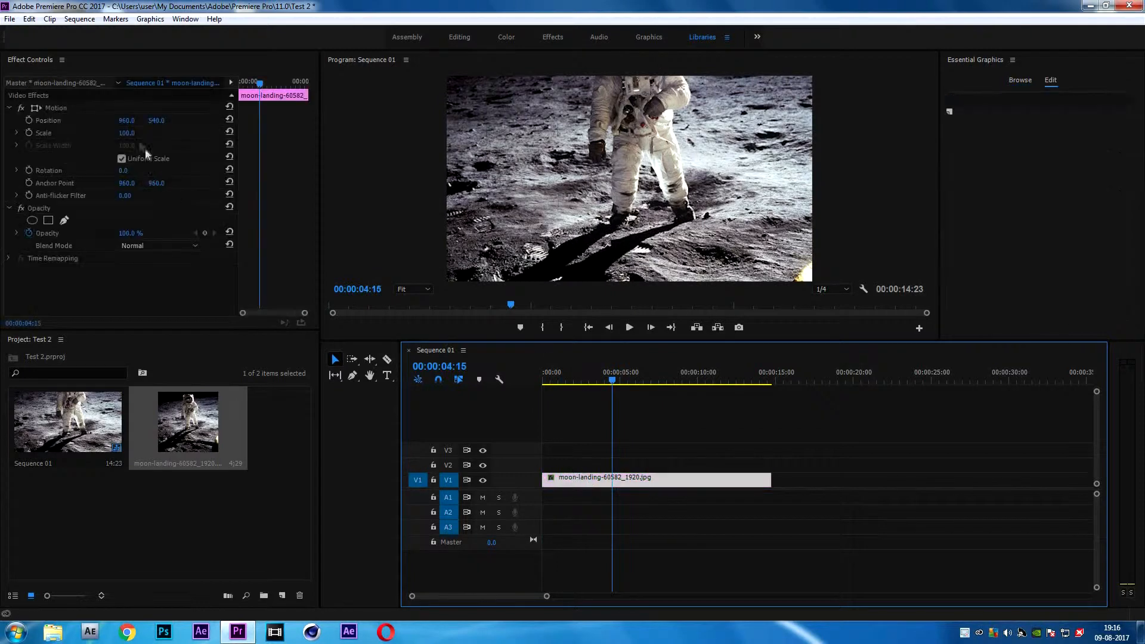
Place the Advance Title template on track V2 at the start of the sequence and preview its opening animation.
left_click(1023, 80)
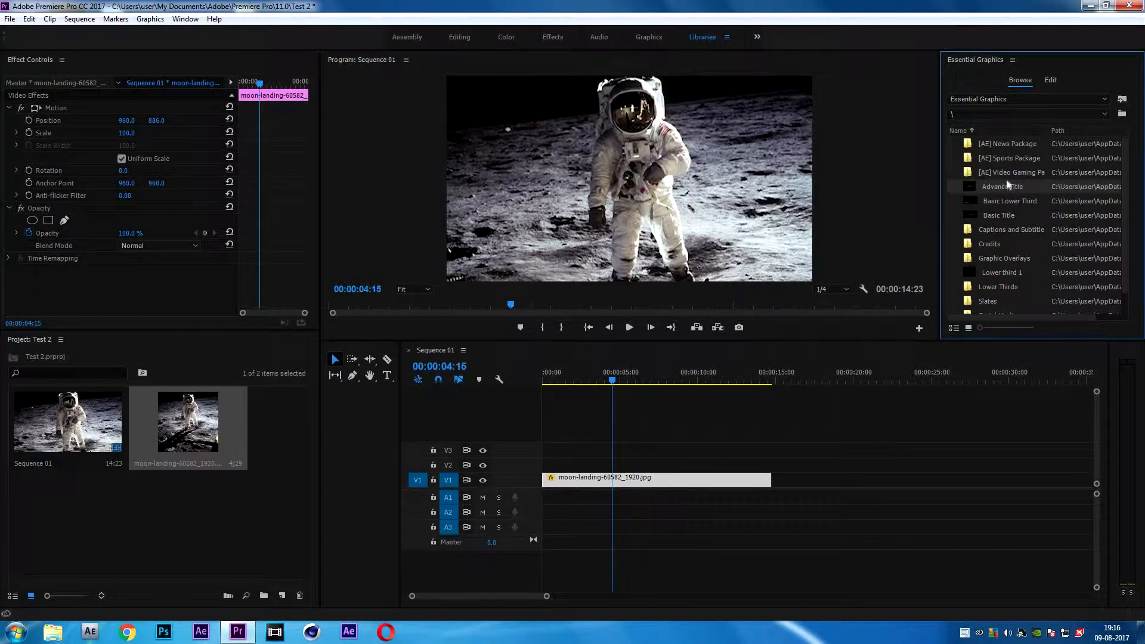
left_click_drag(861, 362, 555, 464)
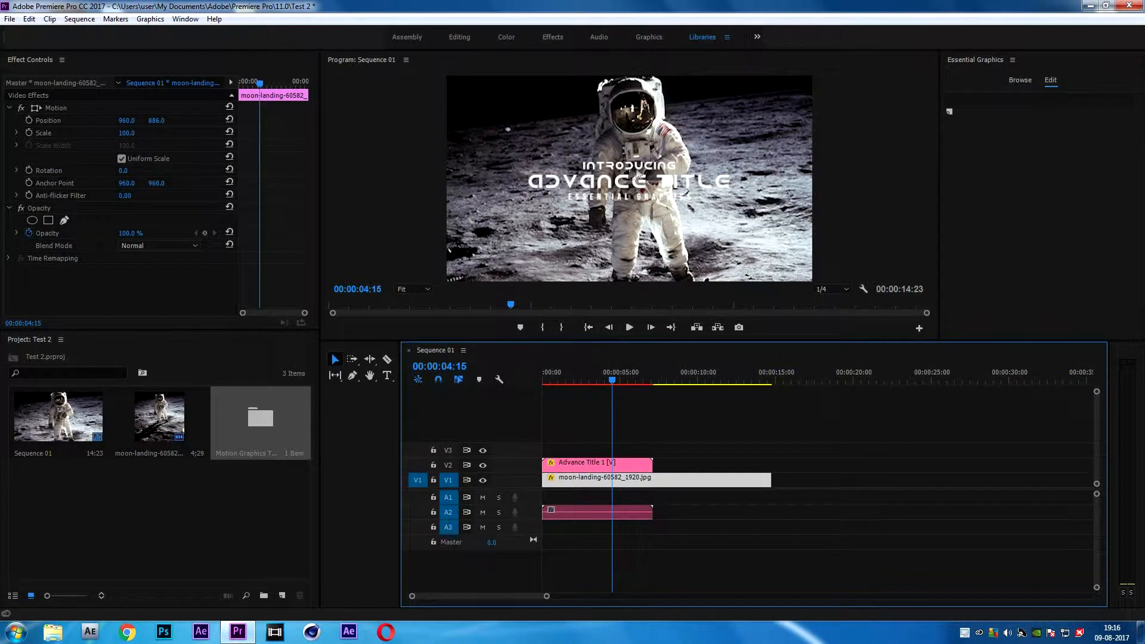
left_click(559, 385)
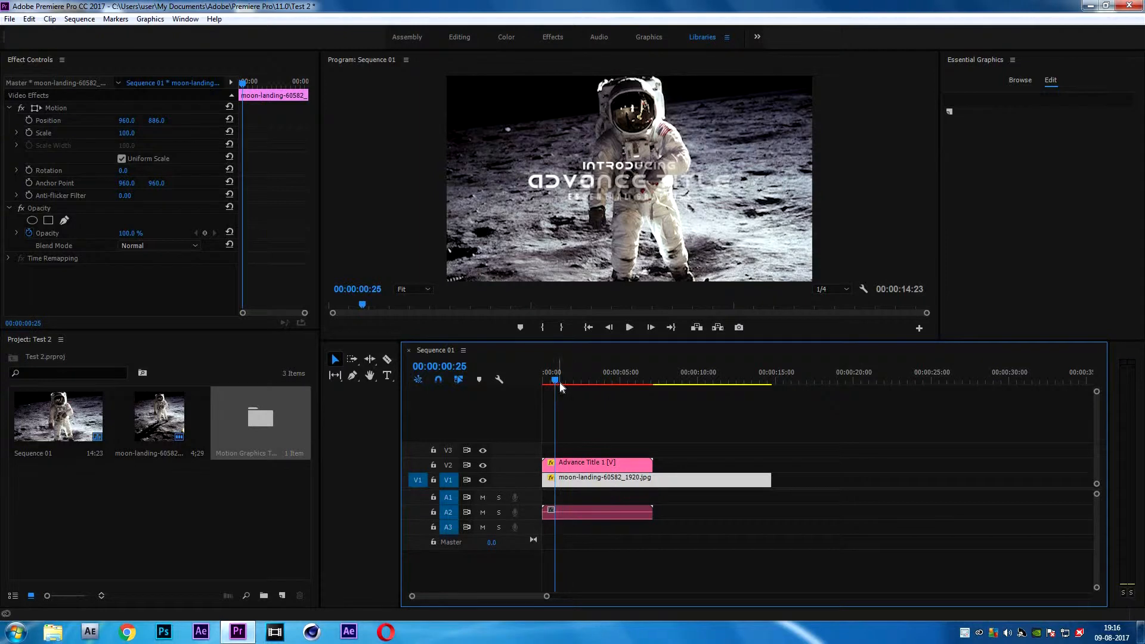
left_click(542, 385)
key("space")
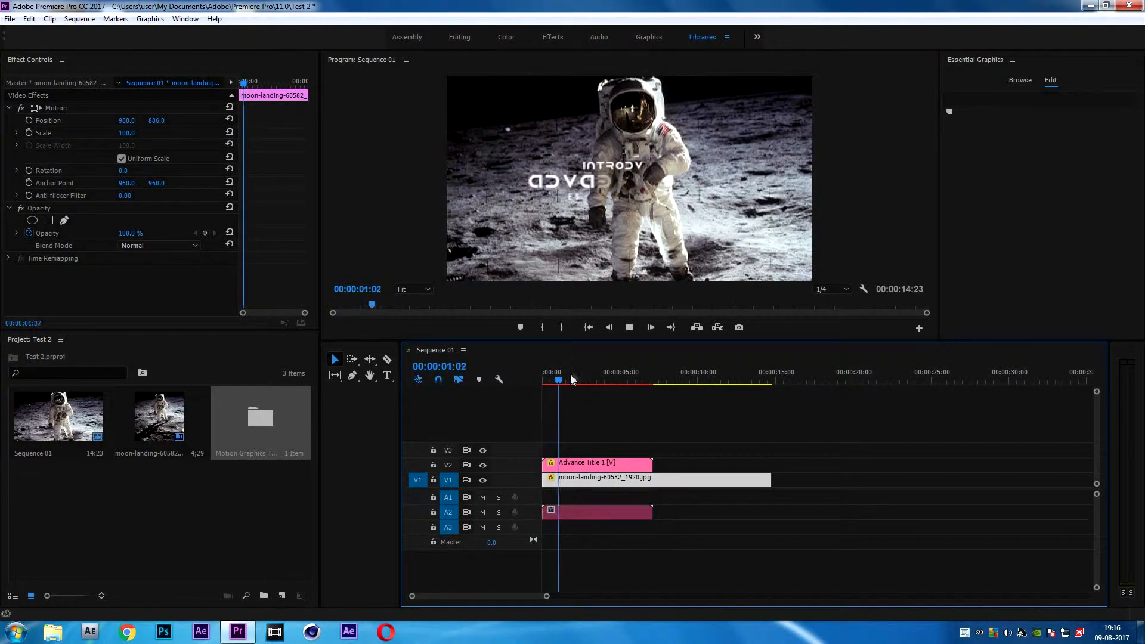
key("space")
left_click(574, 381)
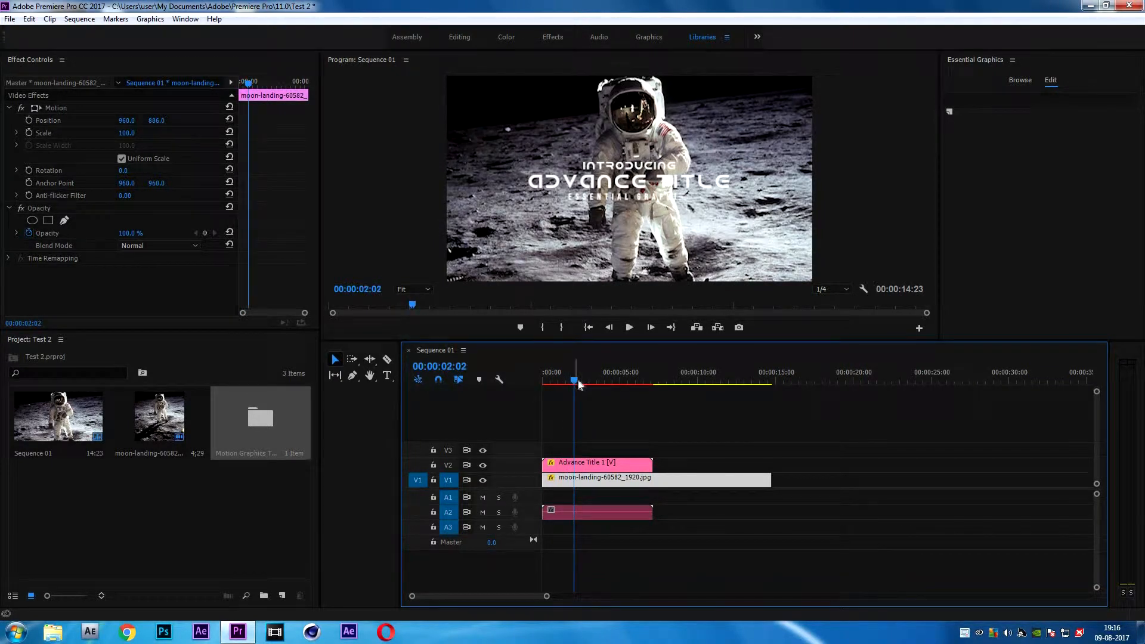
Move the Advance Title clip up to track V3 and create a 1920 × 1080, 30 fps colour matte in near-black.
left_click(627, 440)
left_click_drag(574, 469, 576, 454)
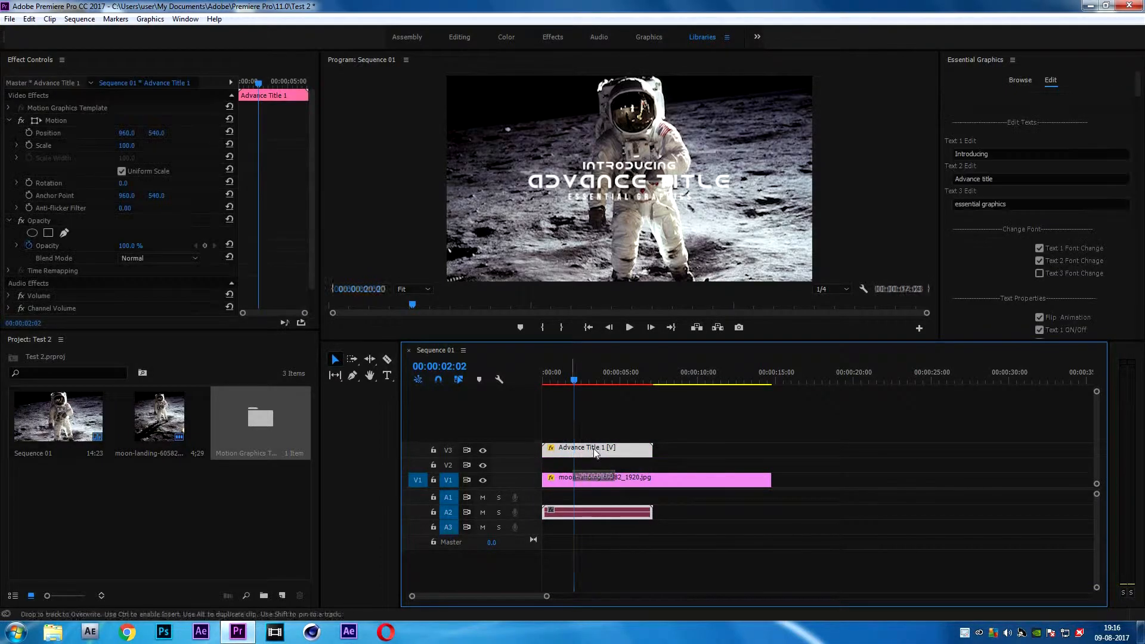
right_click(201, 519)
mouse_move(274, 451)
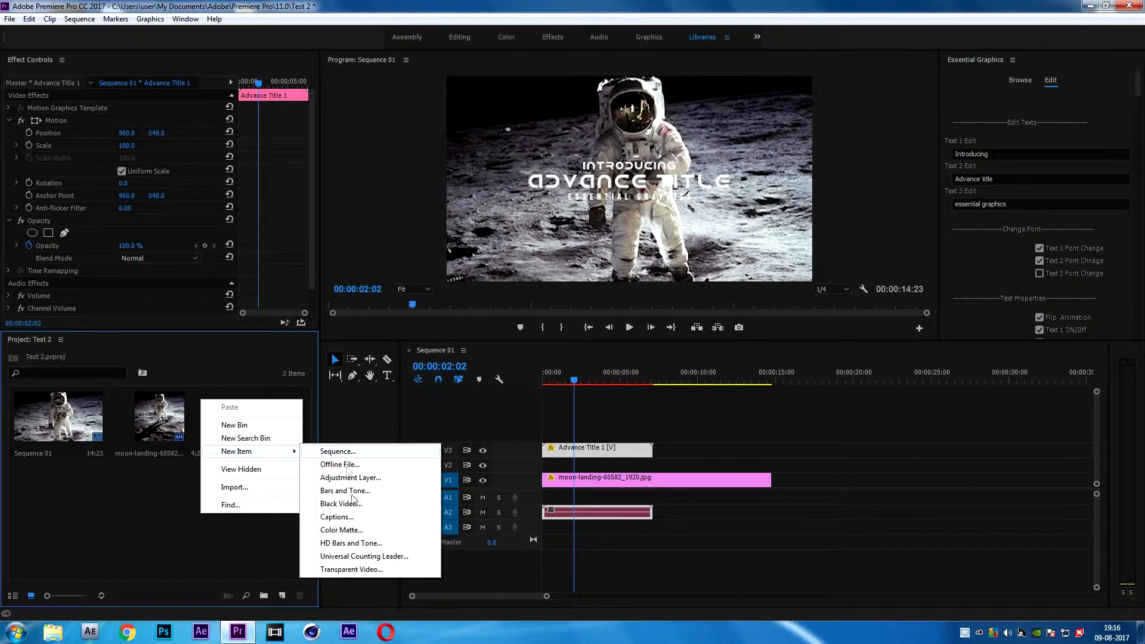
left_click(357, 530)
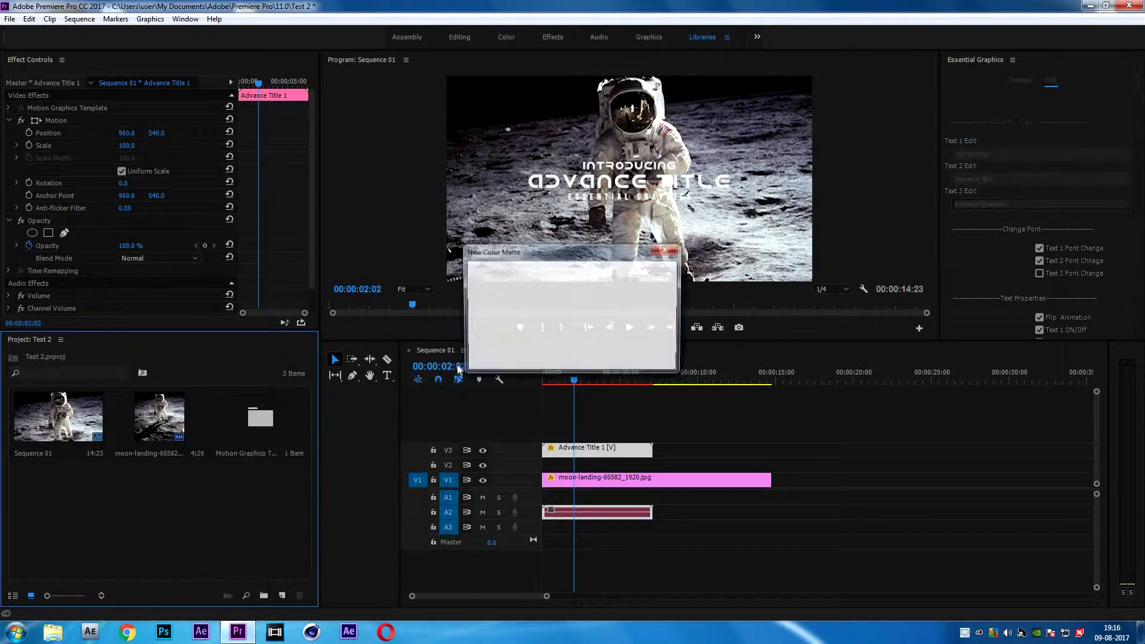
left_click(588, 359)
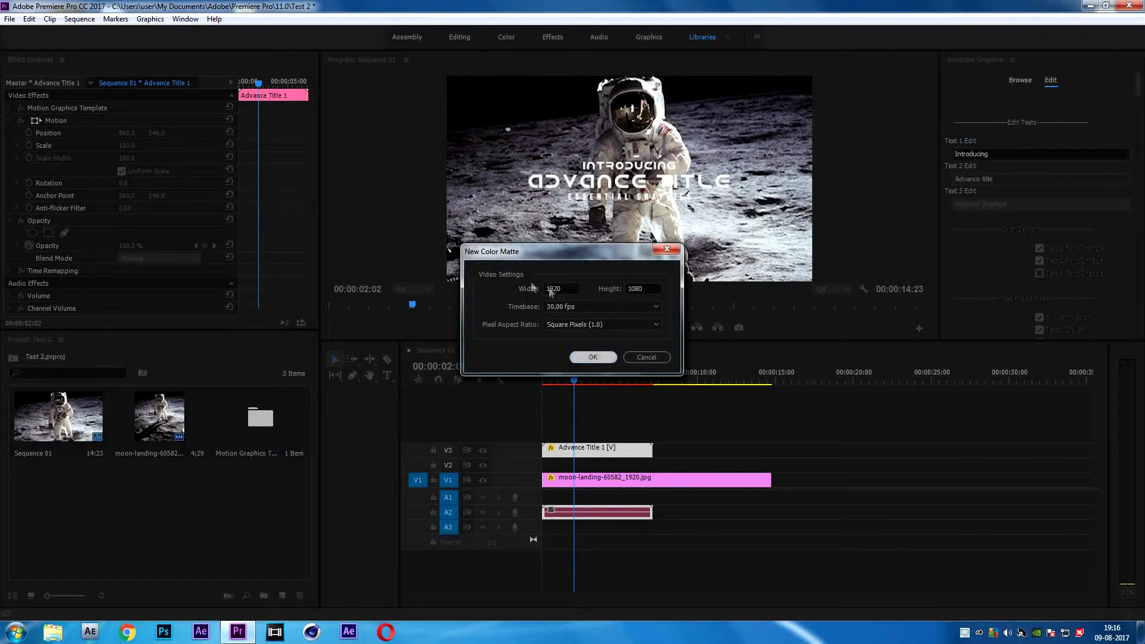
left_click(440, 270)
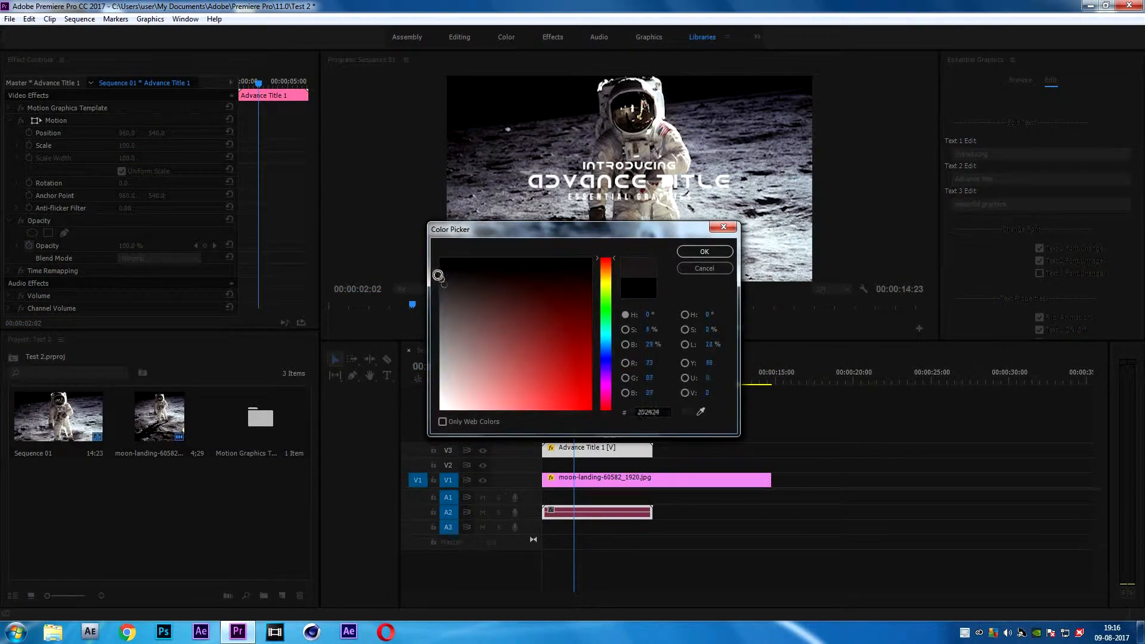
left_click(693, 256)
left_click(546, 337)
Place the Color Matte on track V2 over the whole moon image, disable its opacity keyframing, and try opacities of 50% and 60%.
left_click_drag(53, 503, 771, 464)
left_click(648, 465)
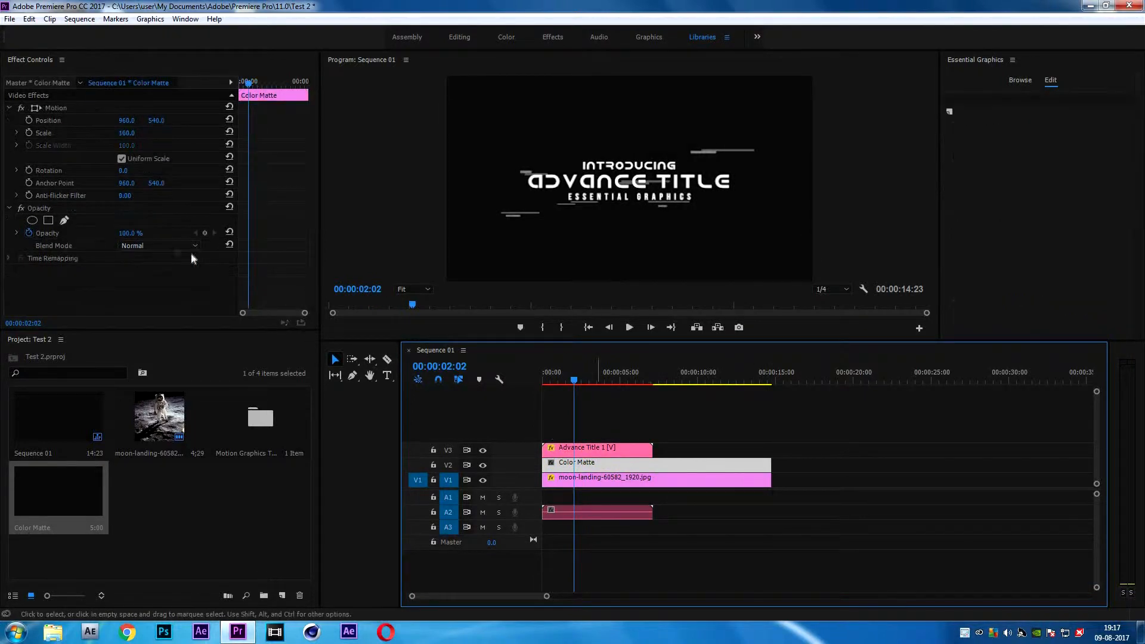
left_click(30, 232)
left_click(151, 230)
type("50")
key("Return")
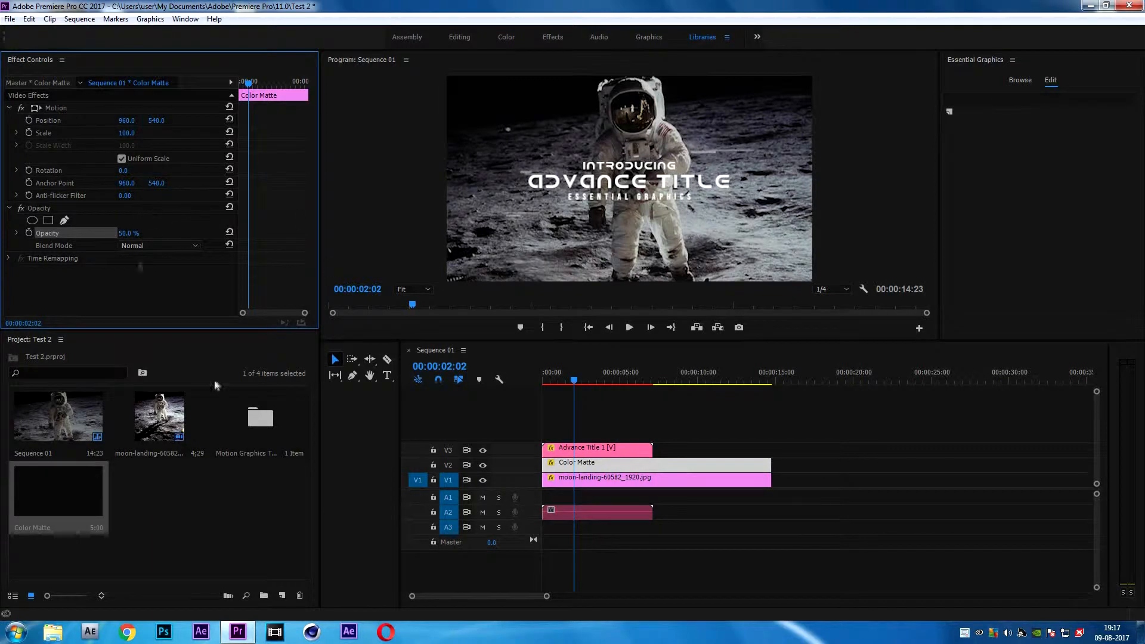
left_click(484, 465)
left_click(485, 465)
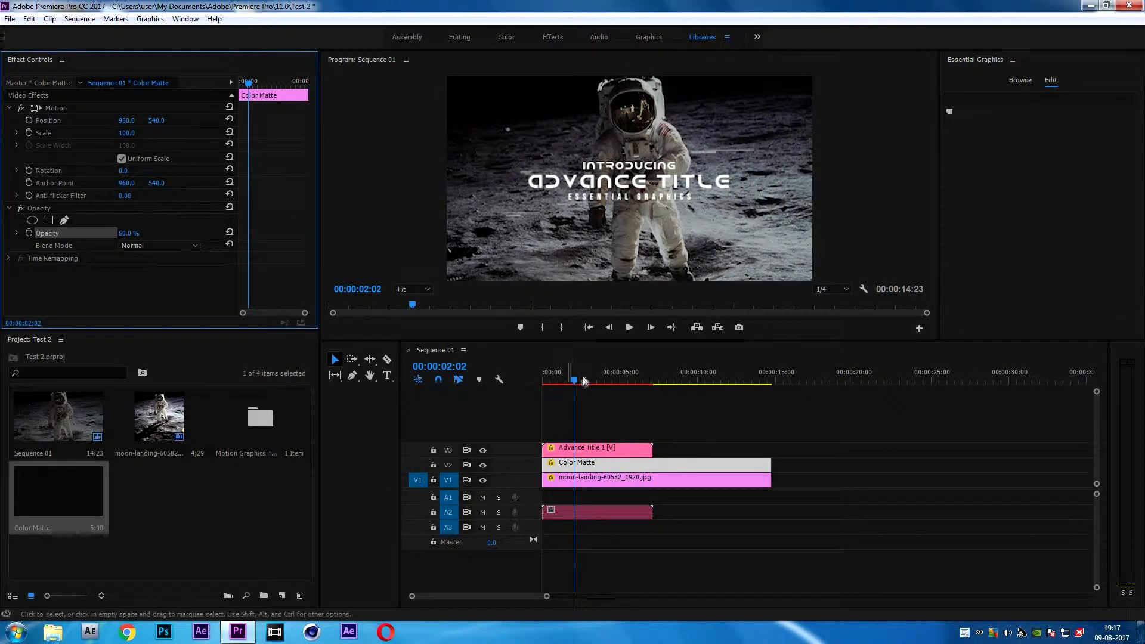
mouse_move(585, 382)
left_mouse_down()
mouse_move(552, 382)
mouse_move(581, 381)
left_mouse_up()
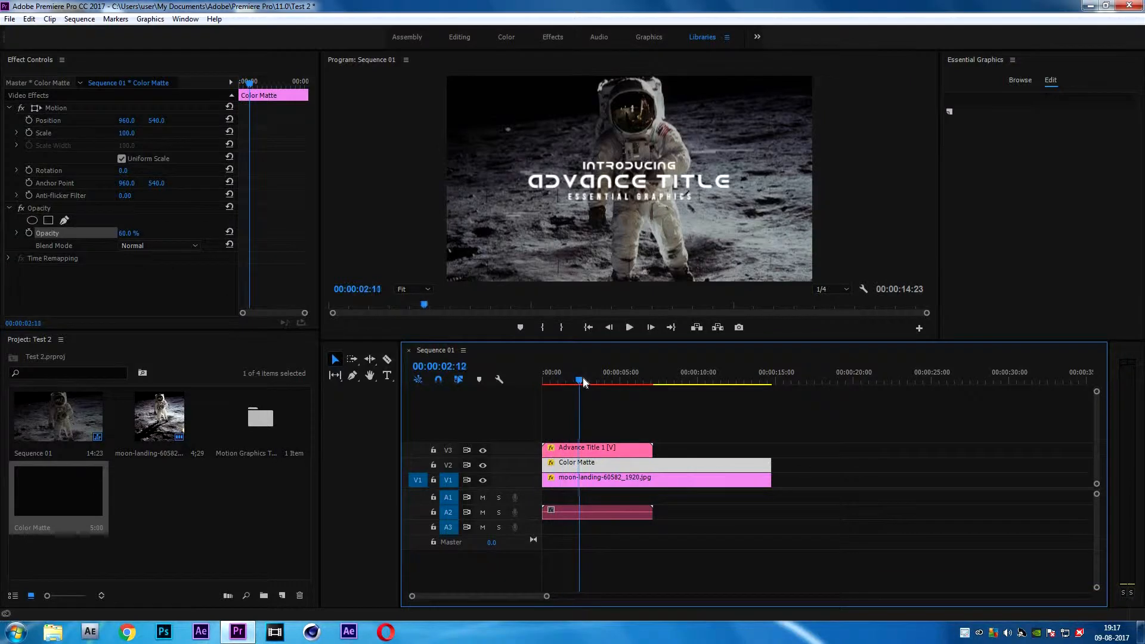
Delete the Color Matte clip from track V2.
left_click(597, 452)
left_click(597, 464)
key("Delete")
Set the Overlay Opacity of the Advance Title clip to 60.
left_click(596, 452)
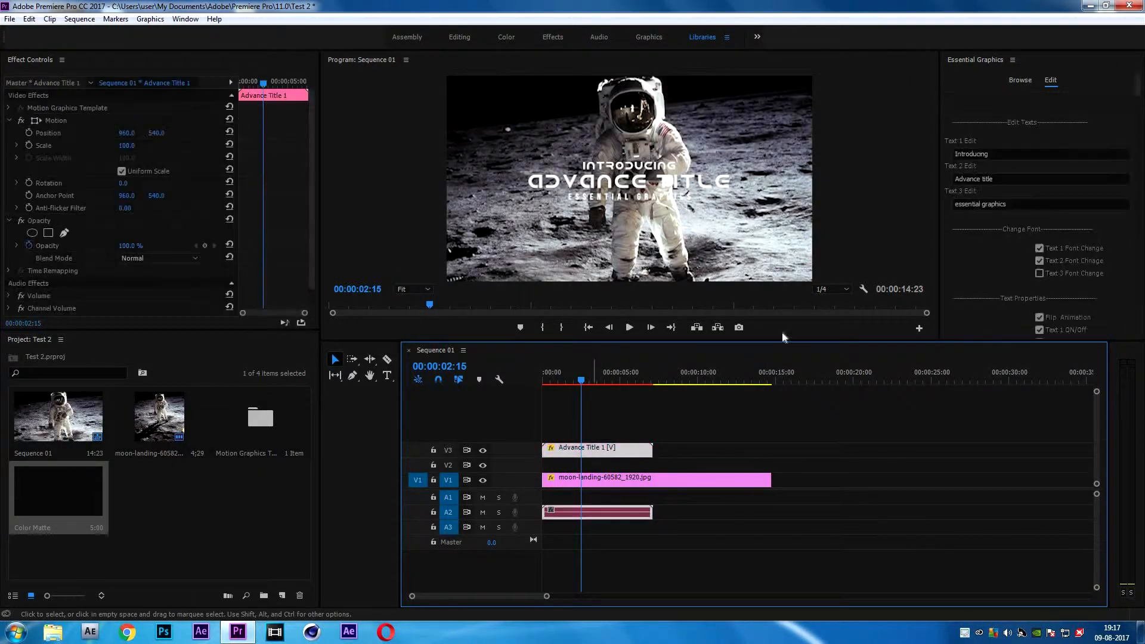
left_click_drag(1139, 92, 1139, 336)
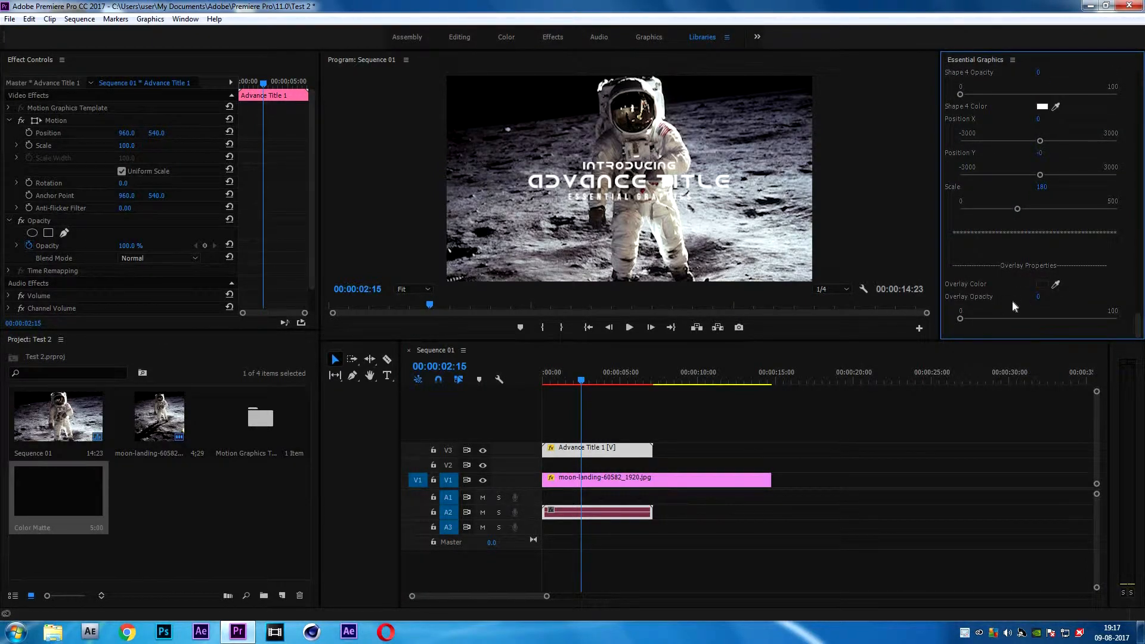
left_click(1039, 296)
type("60")
key("Return")
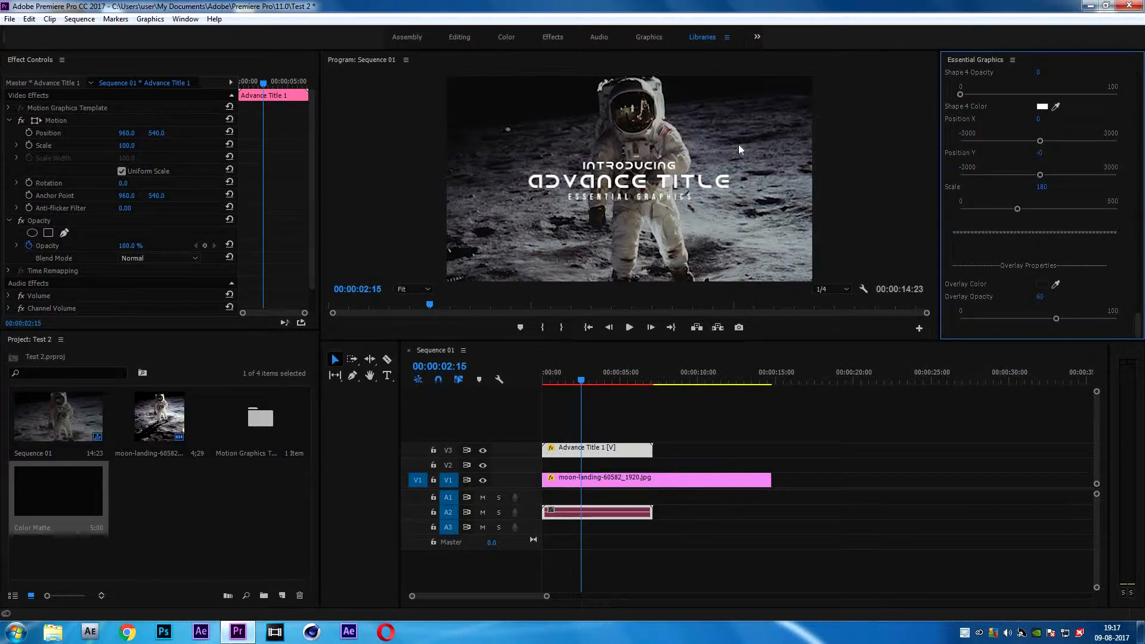
Try a bright cyan Overlay Color for the Advance Title and undo the colour change.
left_click(1043, 286)
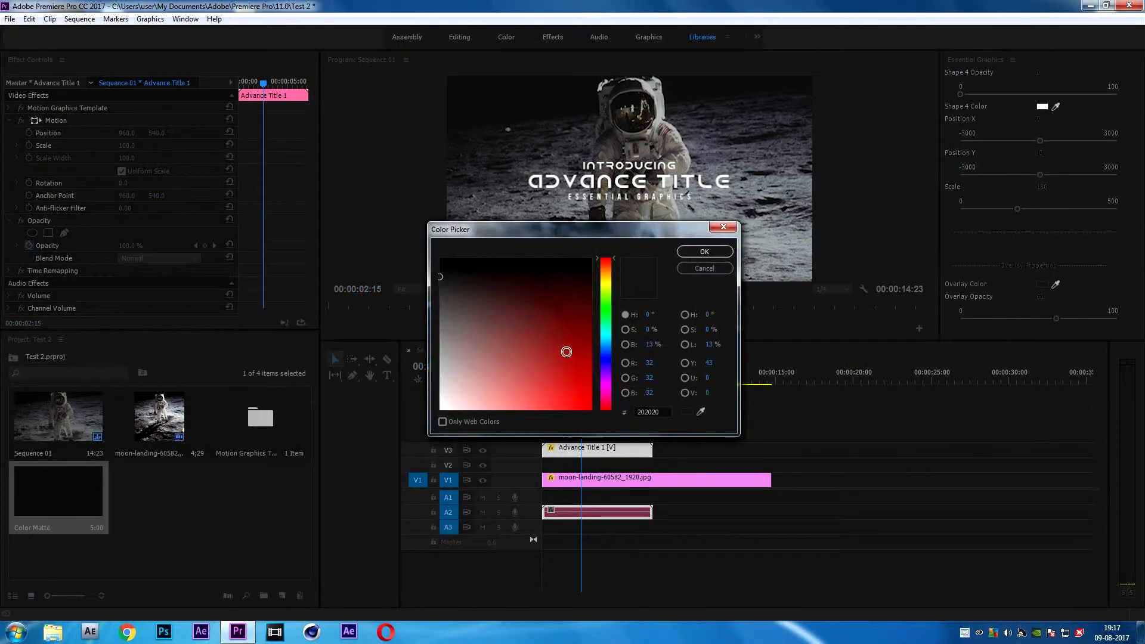
left_click(606, 333)
left_click(566, 408)
left_click(695, 253)
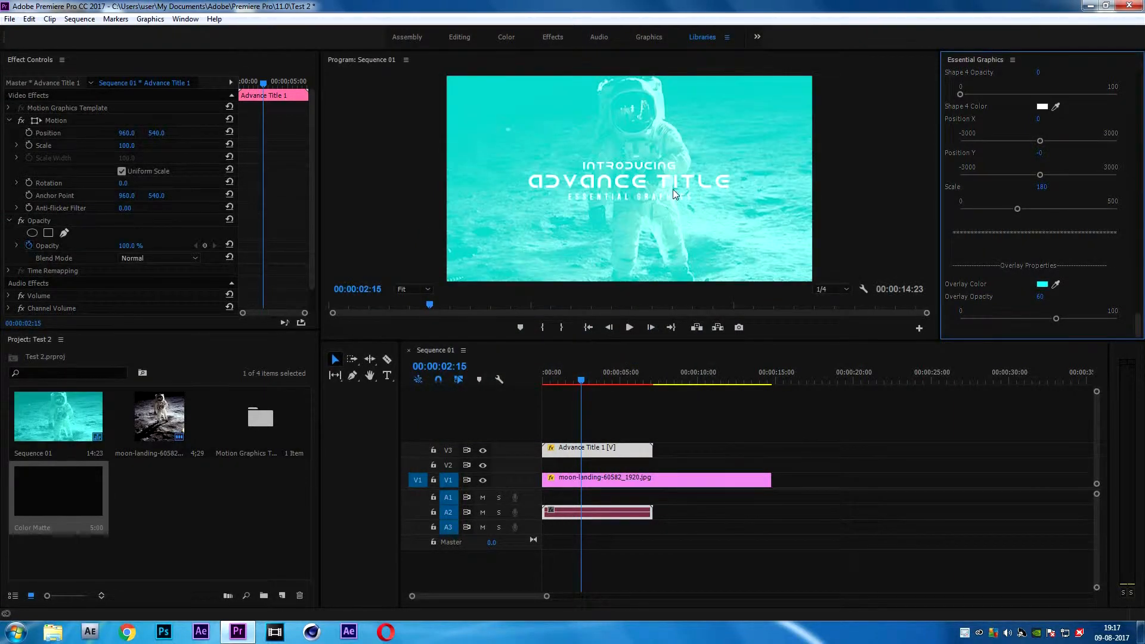
key("ctrl+z")
Try duplicating the Advance Title clip along track V3 and laying the Color Matte beneath the copies on track V2.
mouse_move(579, 382)
left_mouse_down()
mouse_move(618, 376)
mouse_move(582, 383)
left_mouse_up()
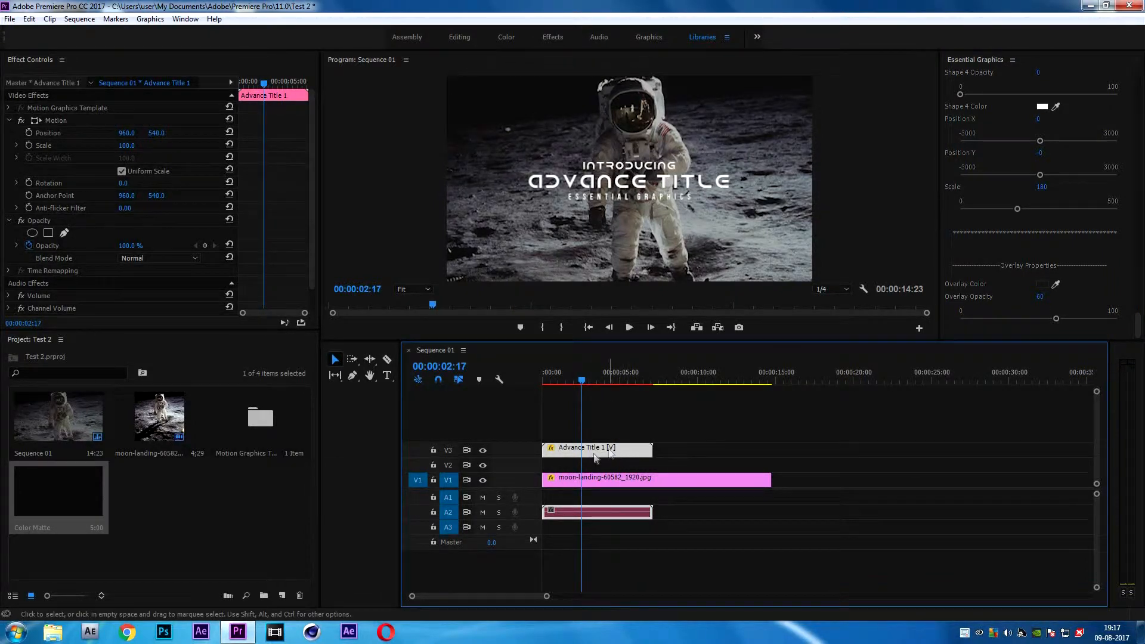
left_click_drag(584, 453, 804, 451)
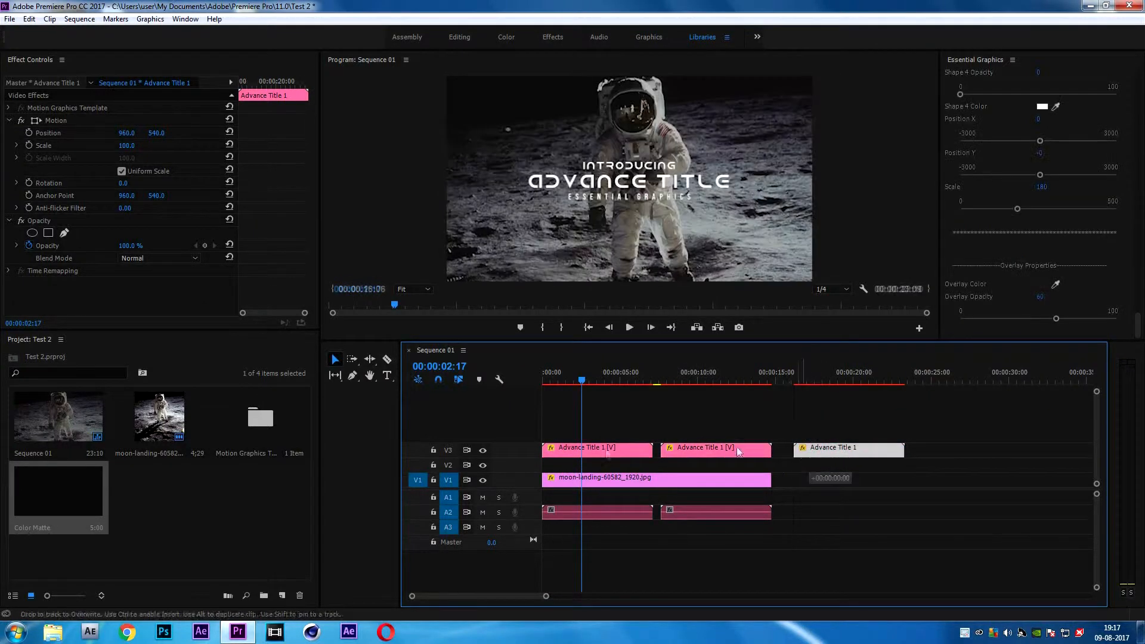
left_click_drag(43, 504, 626, 465)
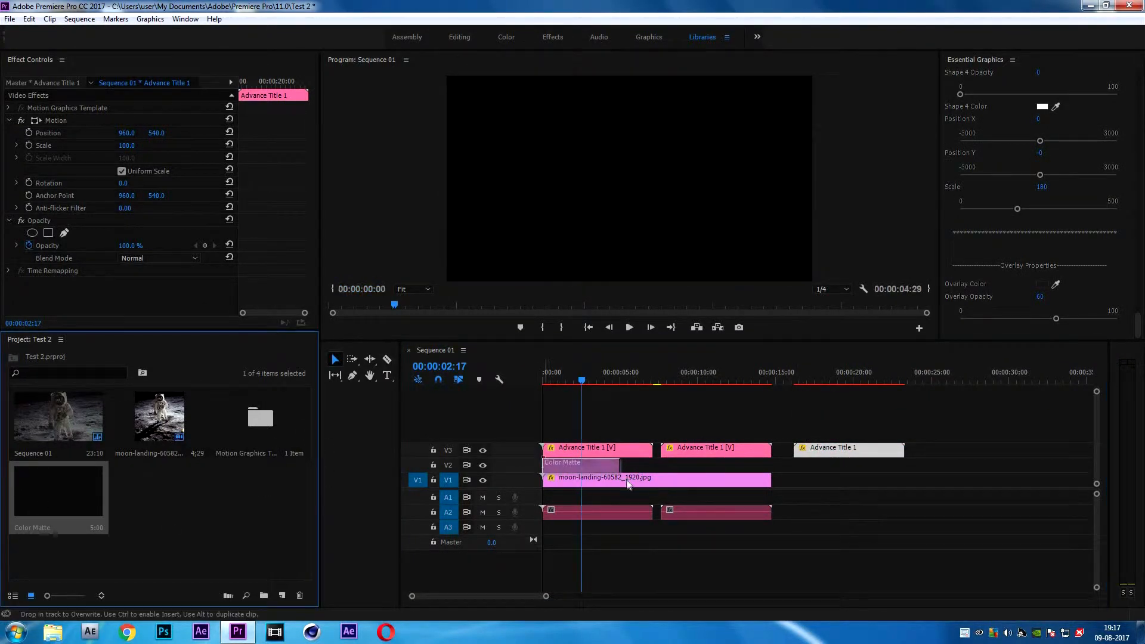
left_click_drag(747, 460, 819, 464)
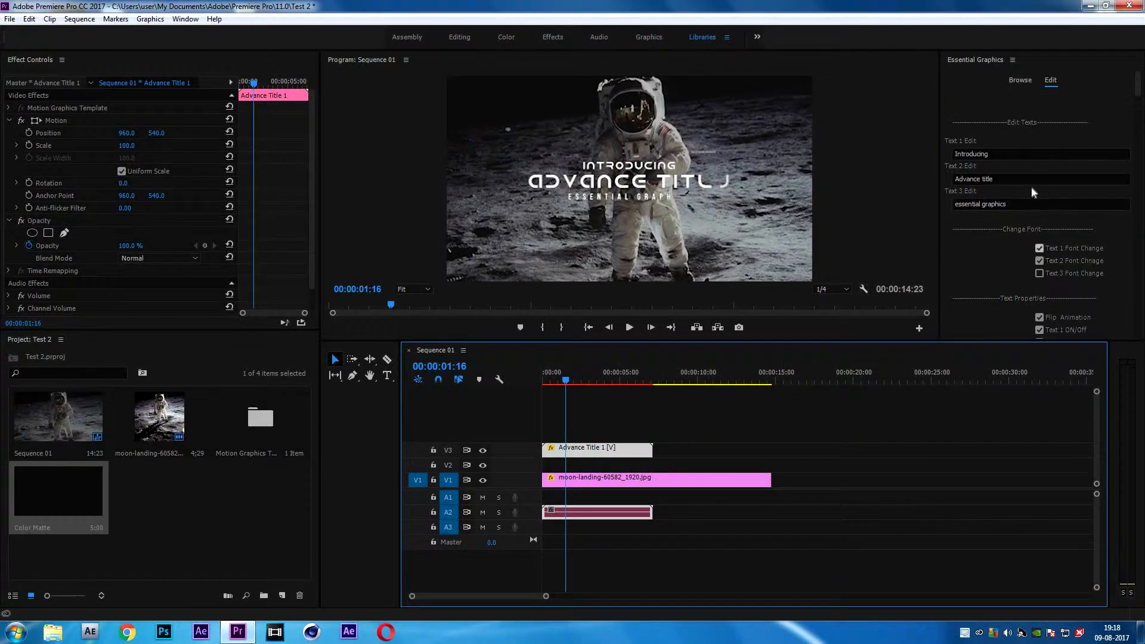
Replace the Text 1 wording of the Advance Title with "Change text".
left_click(1000, 123)
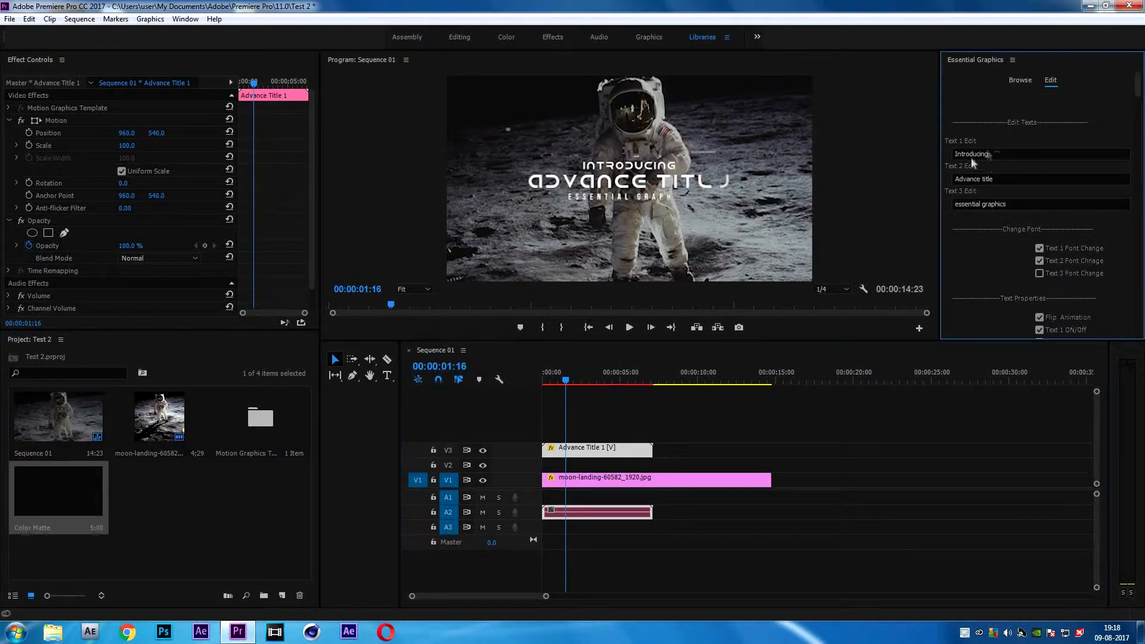
left_click(989, 155)
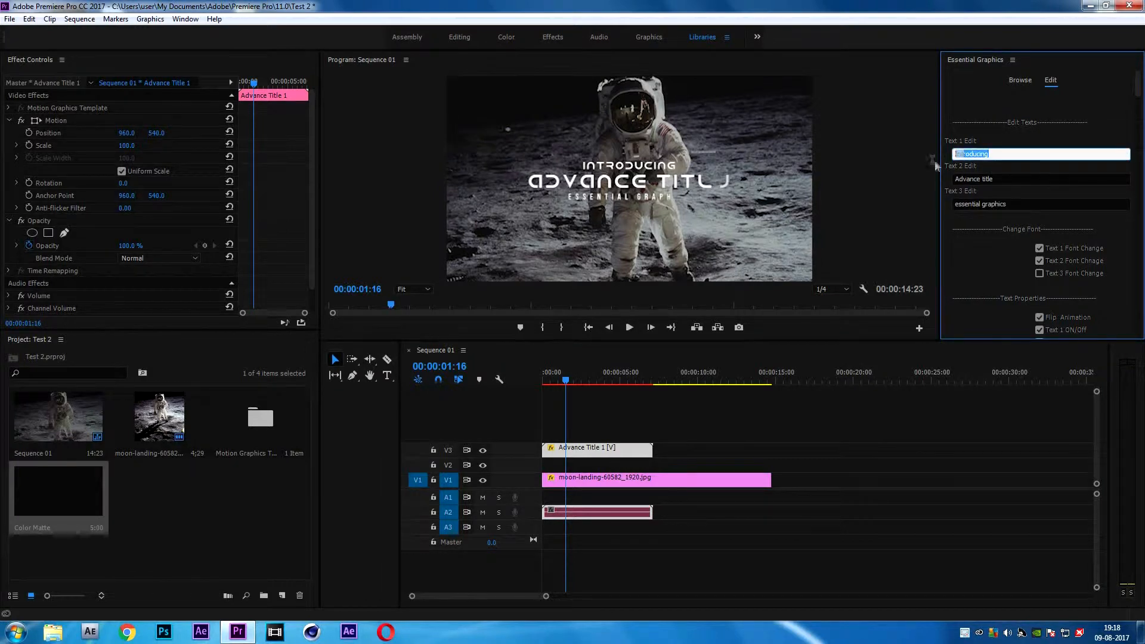
left_click(990, 178)
left_click(983, 154)
double_click(993, 153)
type("Change text")
left_click(995, 179)
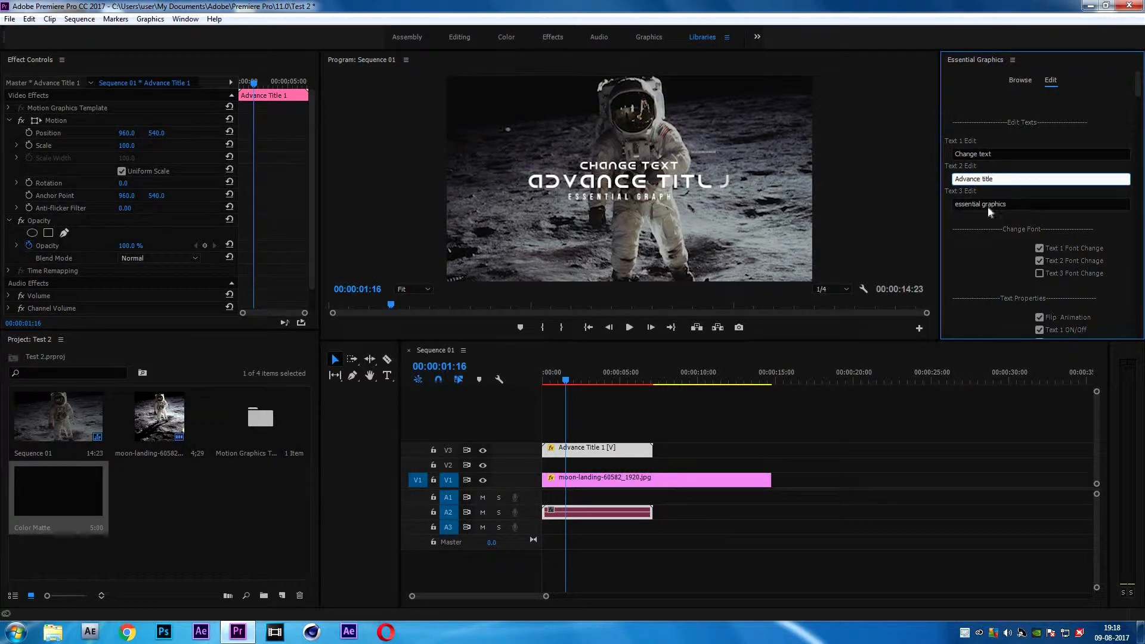
triple_click(999, 177)
triple_click(1010, 203)
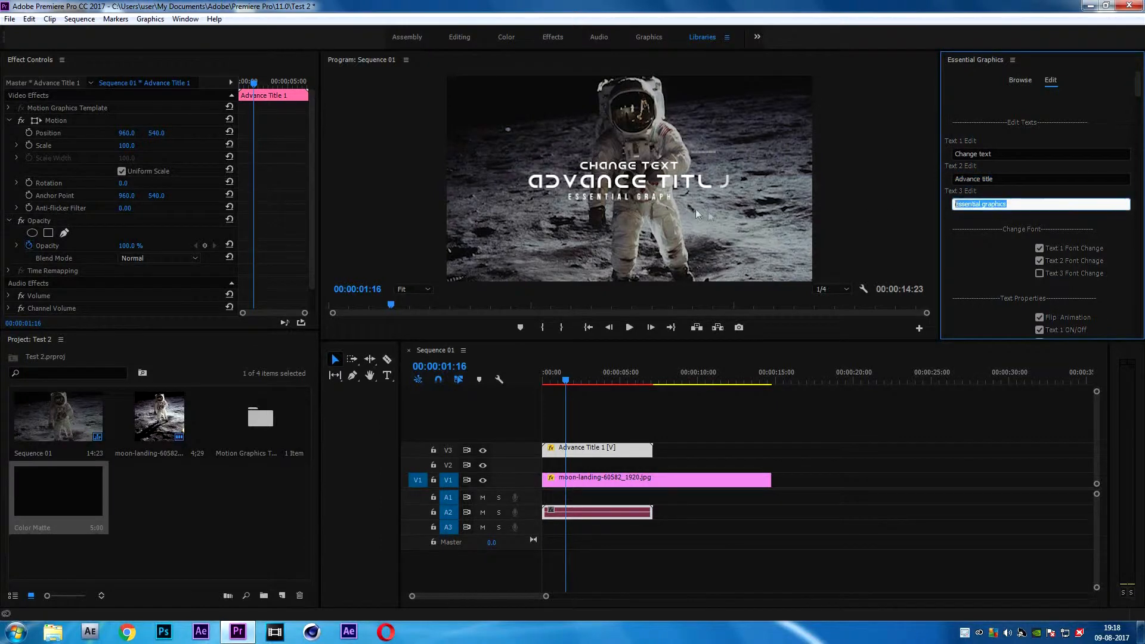
Try the font change options for Text 2 and Text 3 of the title.
left_click_drag(1139, 85, 1142, 100)
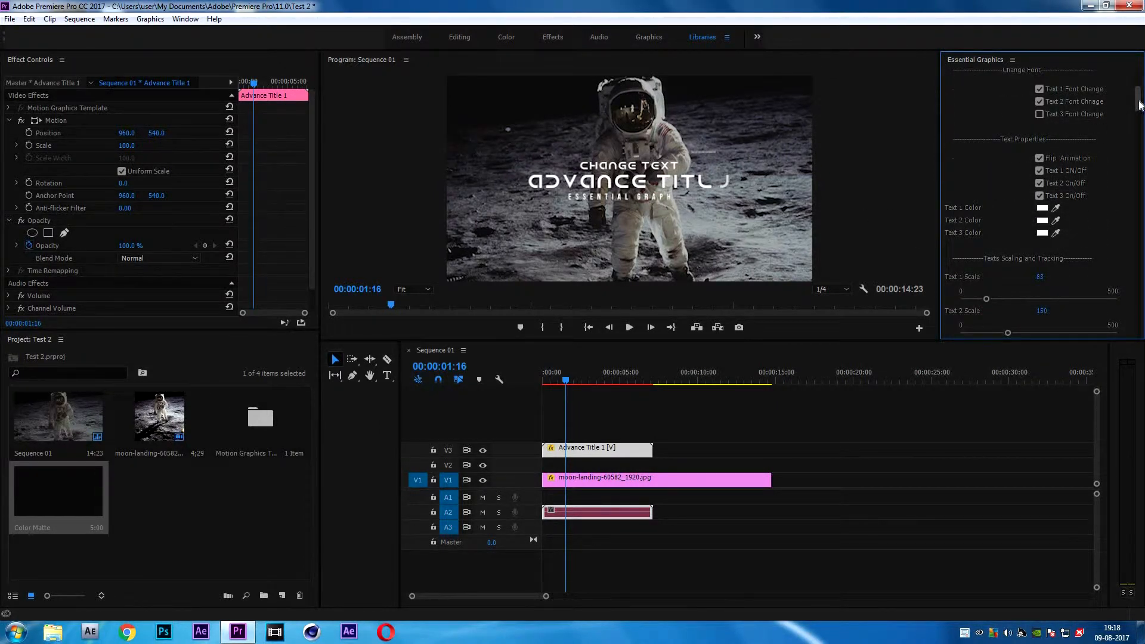
scroll(1017, 119, "up", 2)
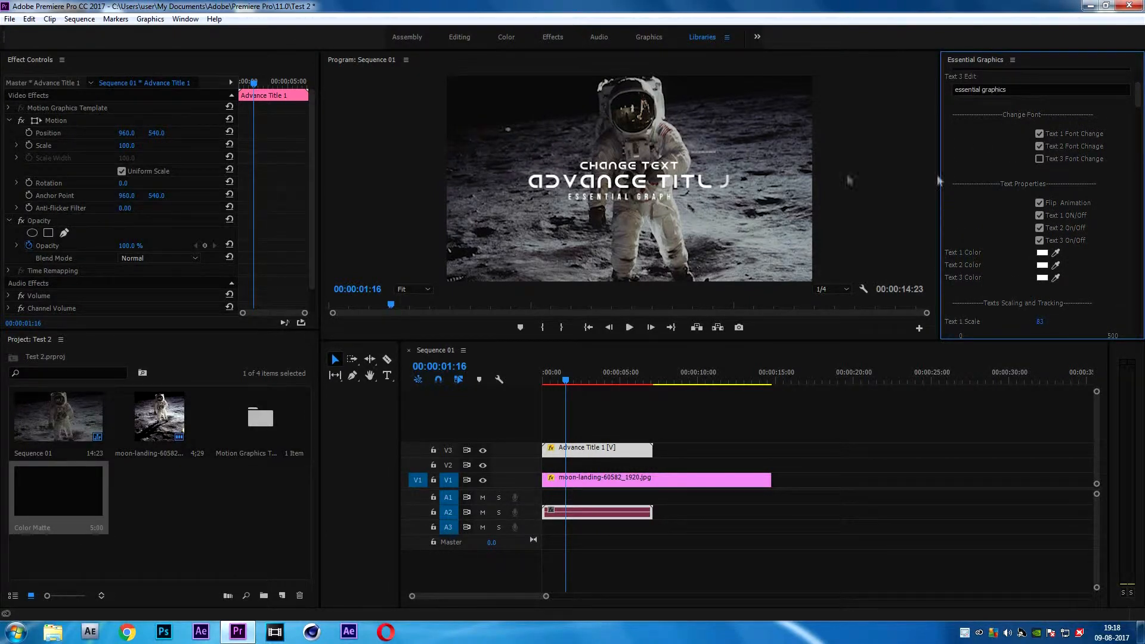
left_click(1039, 146)
left_click(1040, 159)
left_click_drag(1138, 105, 1138, 112)
Play the title from near the start of the sequence to preview its flip animation.
left_click(551, 385)
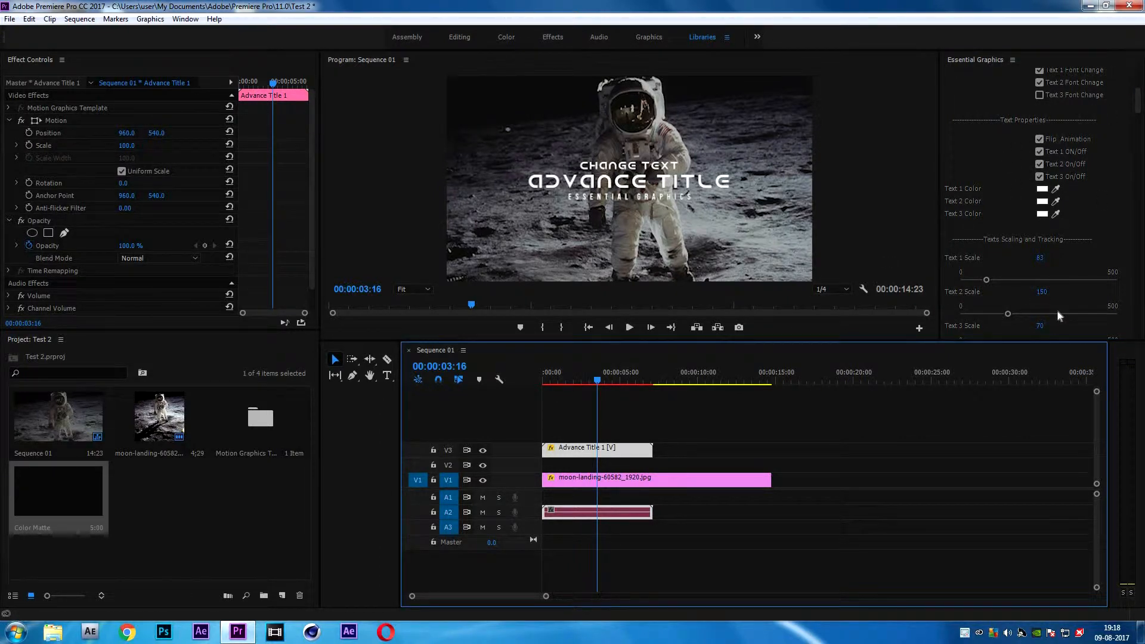
left_click_drag(597, 380, 553, 381)
key("space")
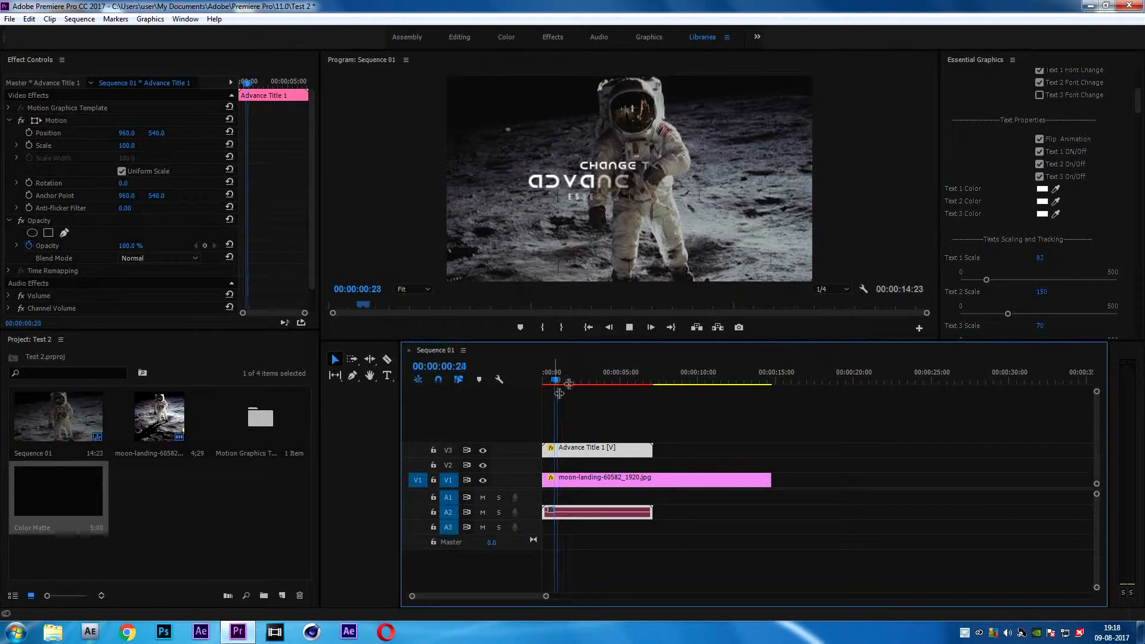
key("space")
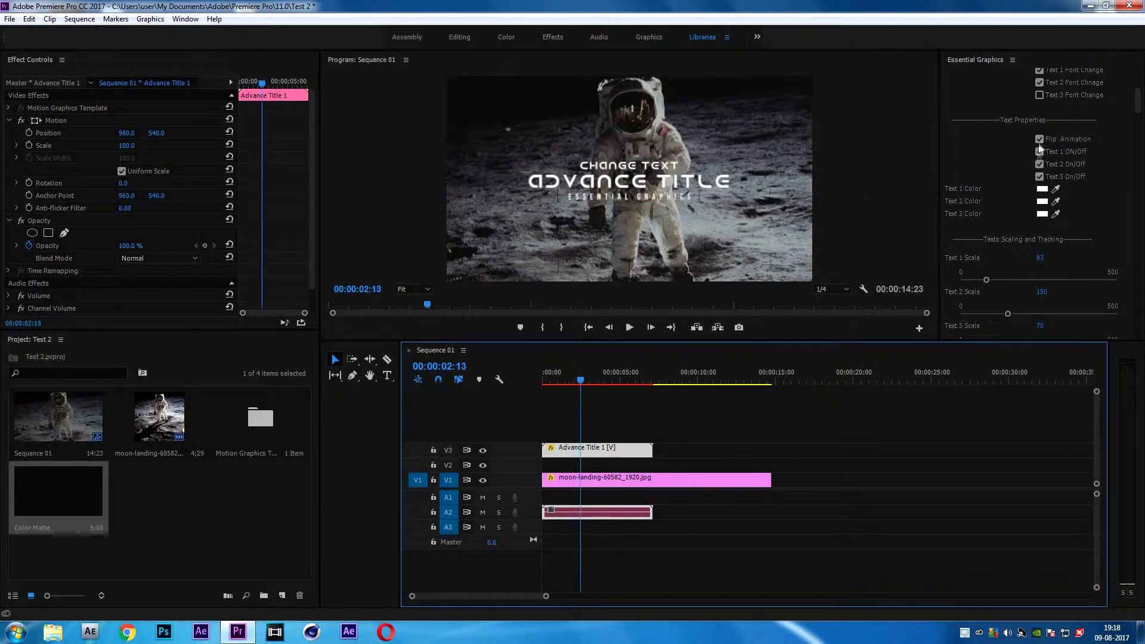
Turn off Flip Animation, play the title without it, and turn the option back on.
left_click(1040, 139)
left_click(552, 376)
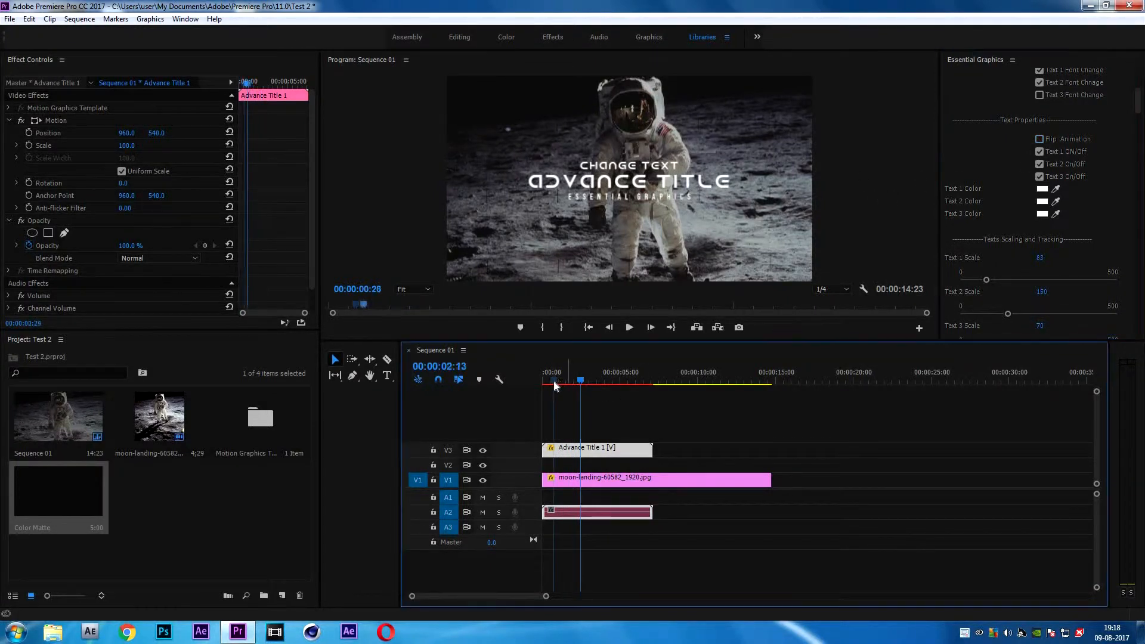
key("space")
left_click(1039, 139)
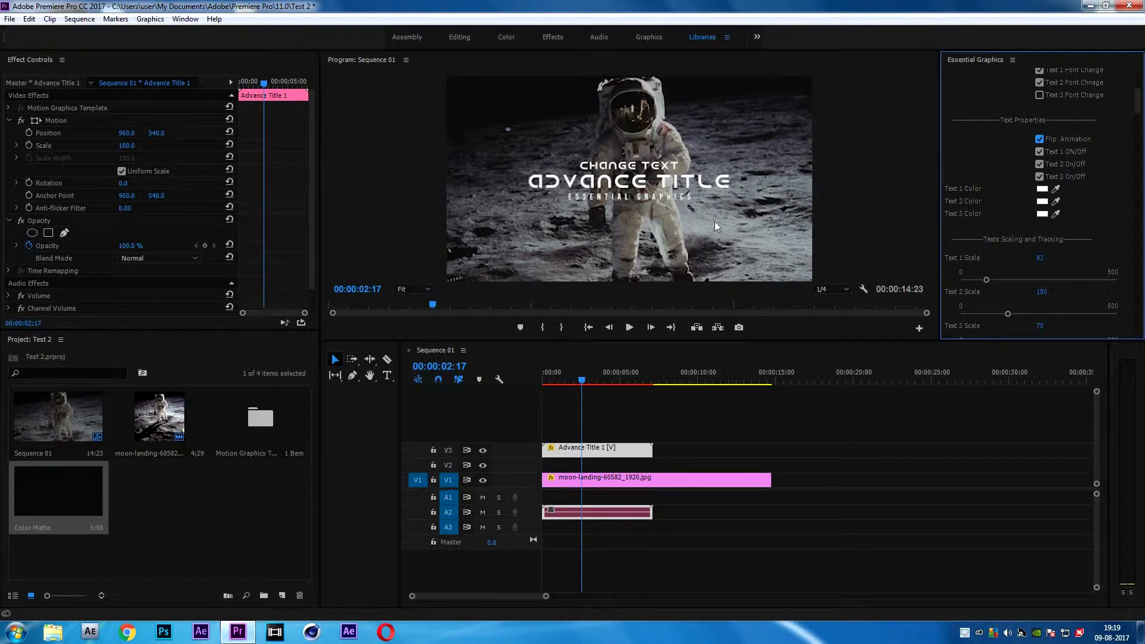
Try switching the title's Text 1, Text 2 and Text 3 lines off and on.
left_click(1039, 152)
left_click(1040, 177)
left_click(1040, 177)
left_click(1039, 165)
scroll(1020, 138, "up", 3)
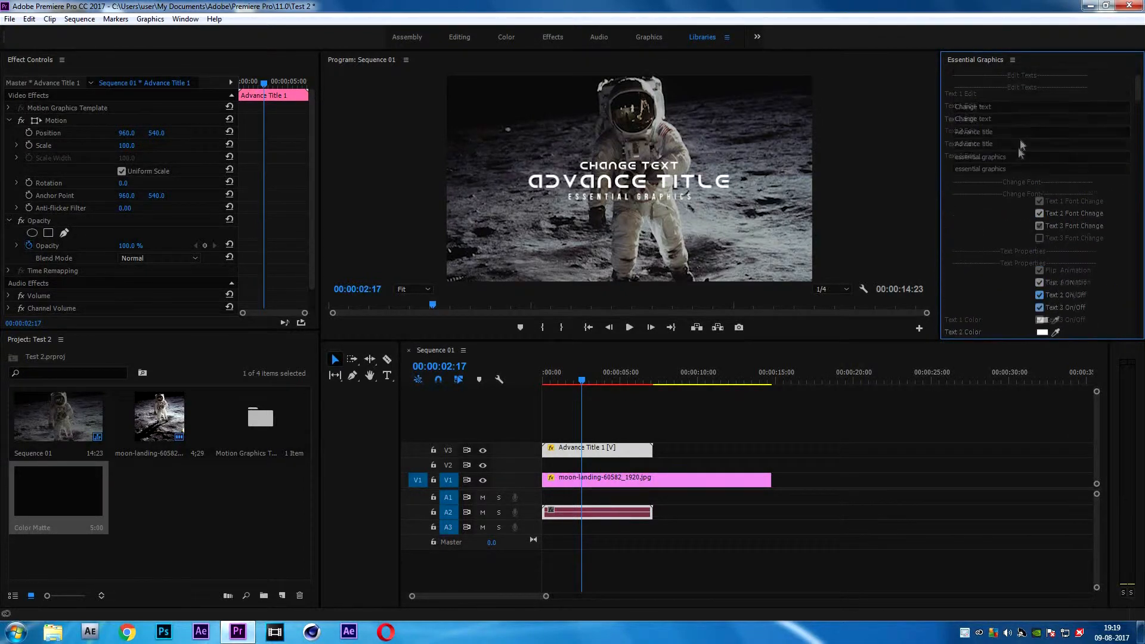
Try emptying the Text 3 line of the title, undo the change and reselect the Advance Title 1 clip.
left_click(1016, 170)
key("BackSpace")
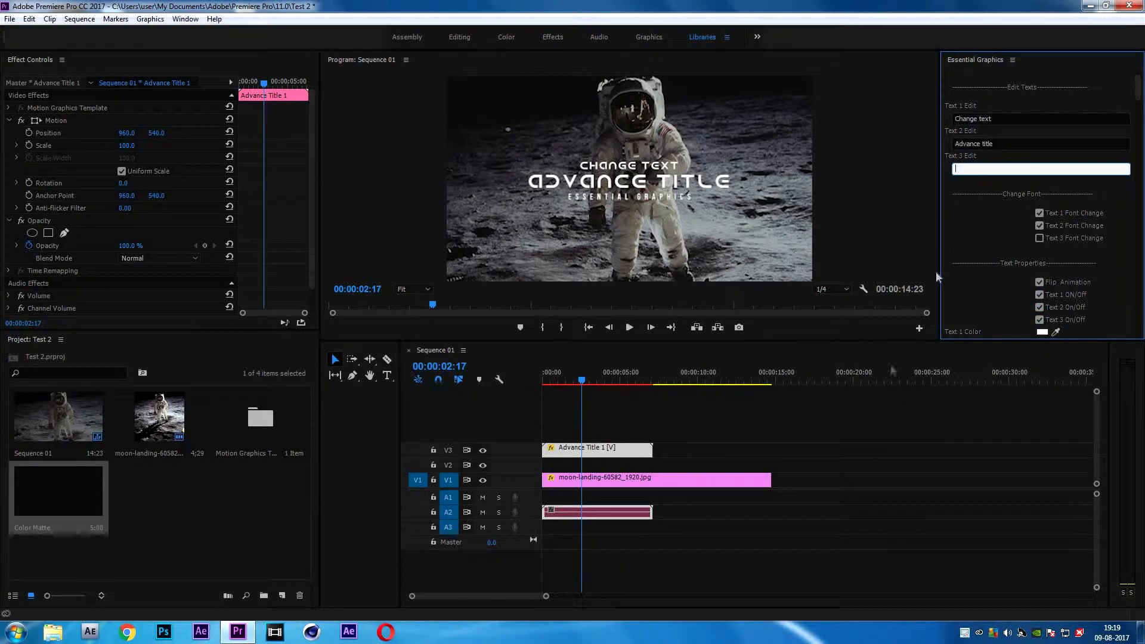
left_click(872, 414)
key("ctrl+z")
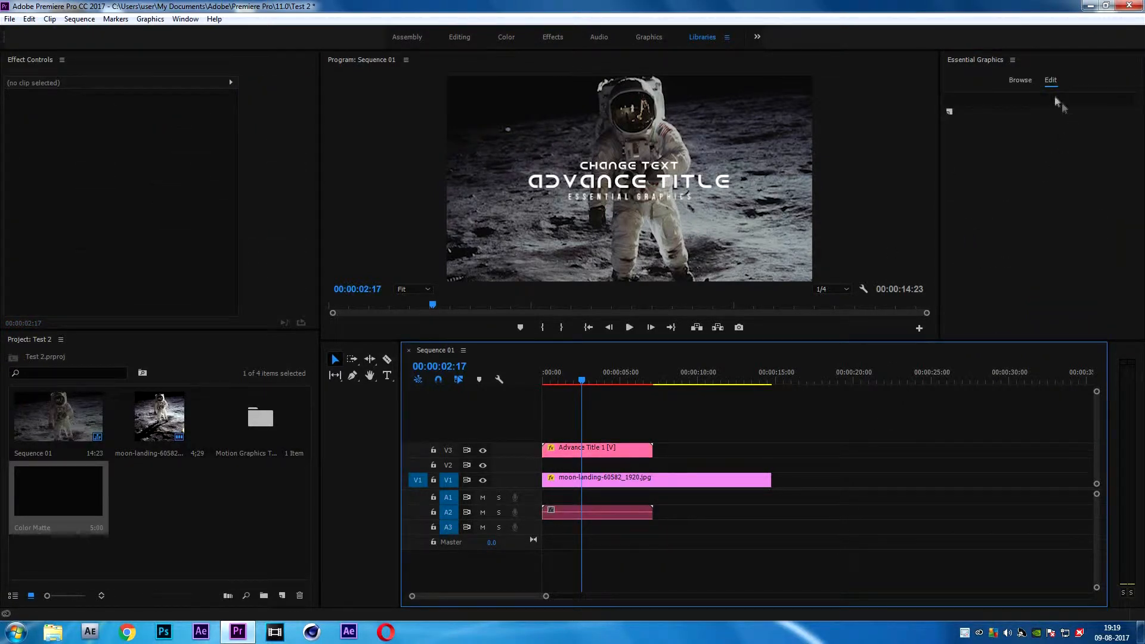
left_click(1021, 80)
left_click(1051, 80)
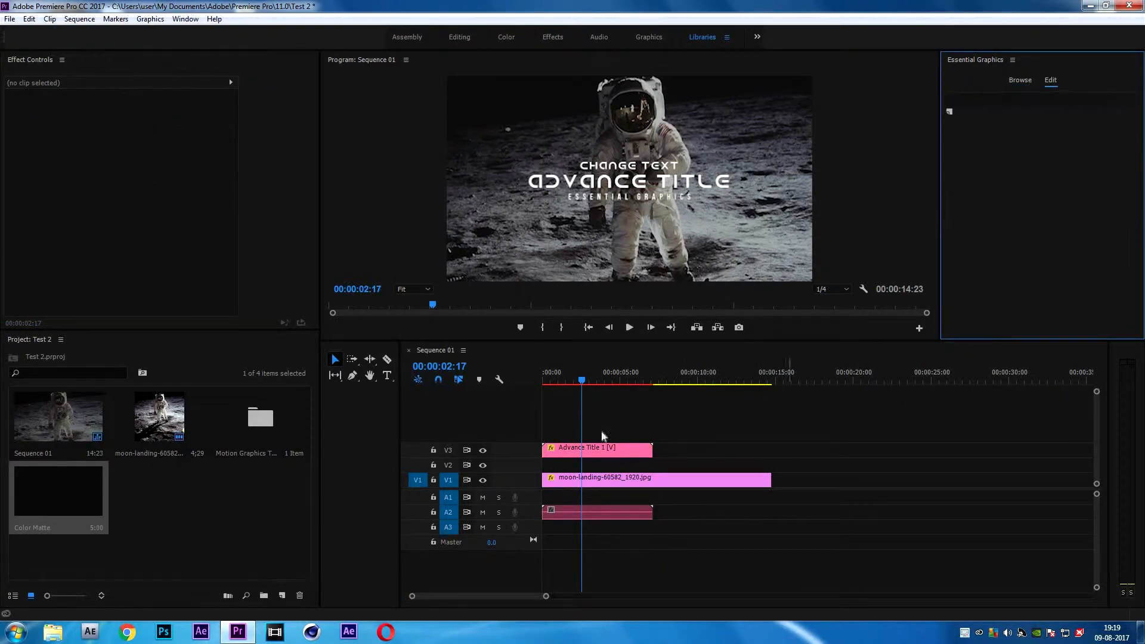
left_click(592, 457)
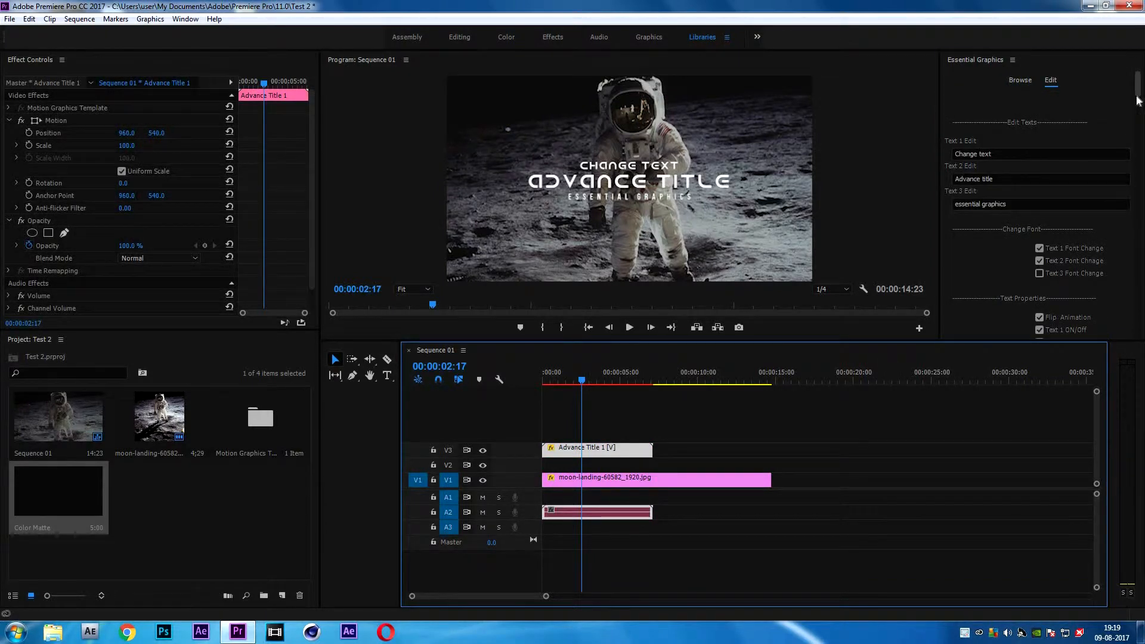
Try picking pure red (FF0000) as the Text 1 color.
scroll(952, 172, "down", 5)
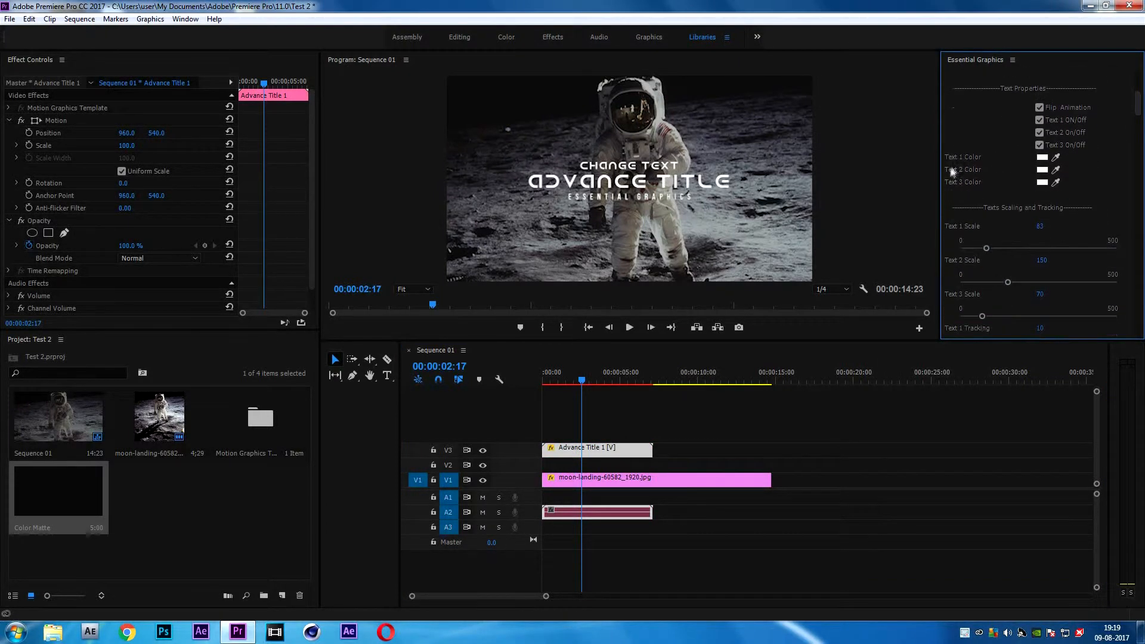
left_click(1042, 160)
left_click_drag(617, 235, 833, 225)
left_click_drag(799, 388, 854, 372)
left_click(912, 240)
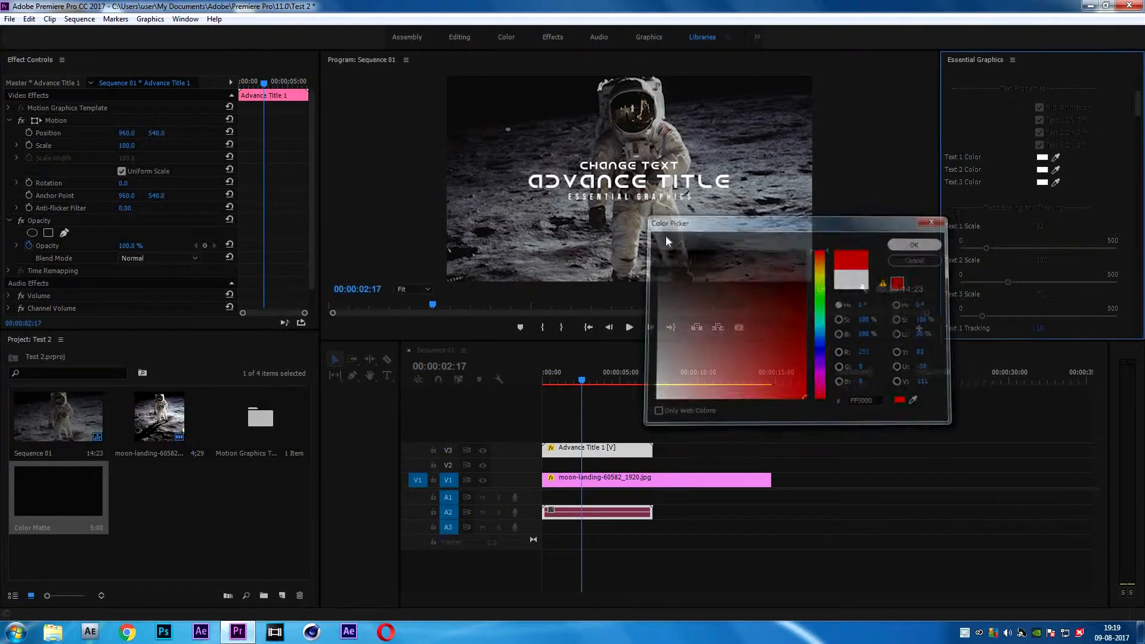
left_click(1062, 179)
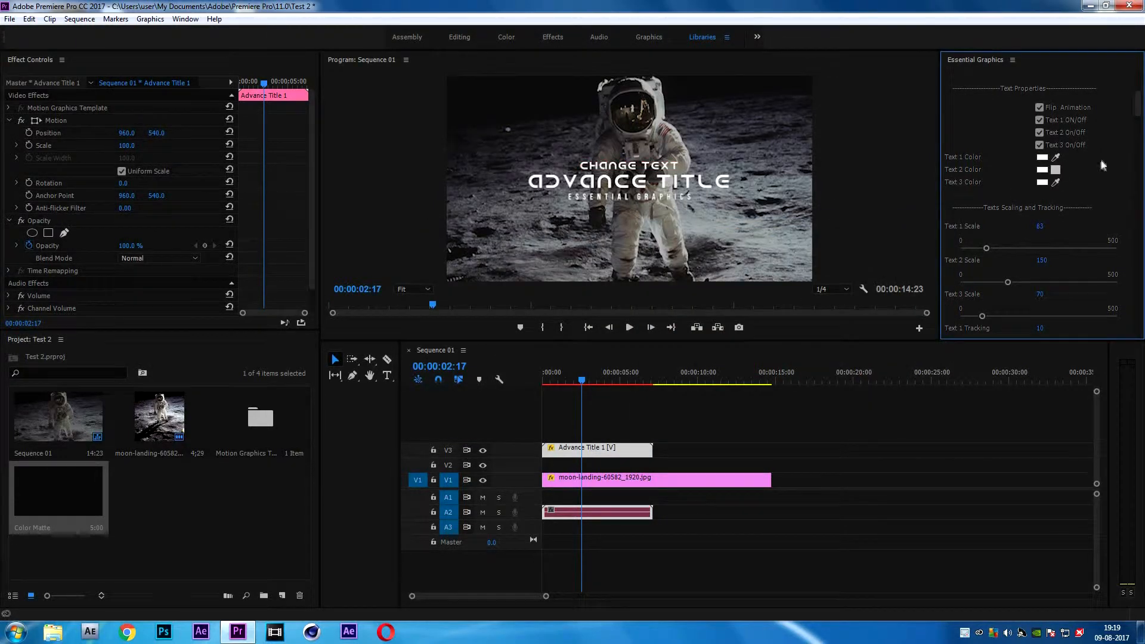
Try a Text 1 scale of 174 and a wider Text 1 tracking, undoing each change.
scroll(1019, 96, "down", 2)
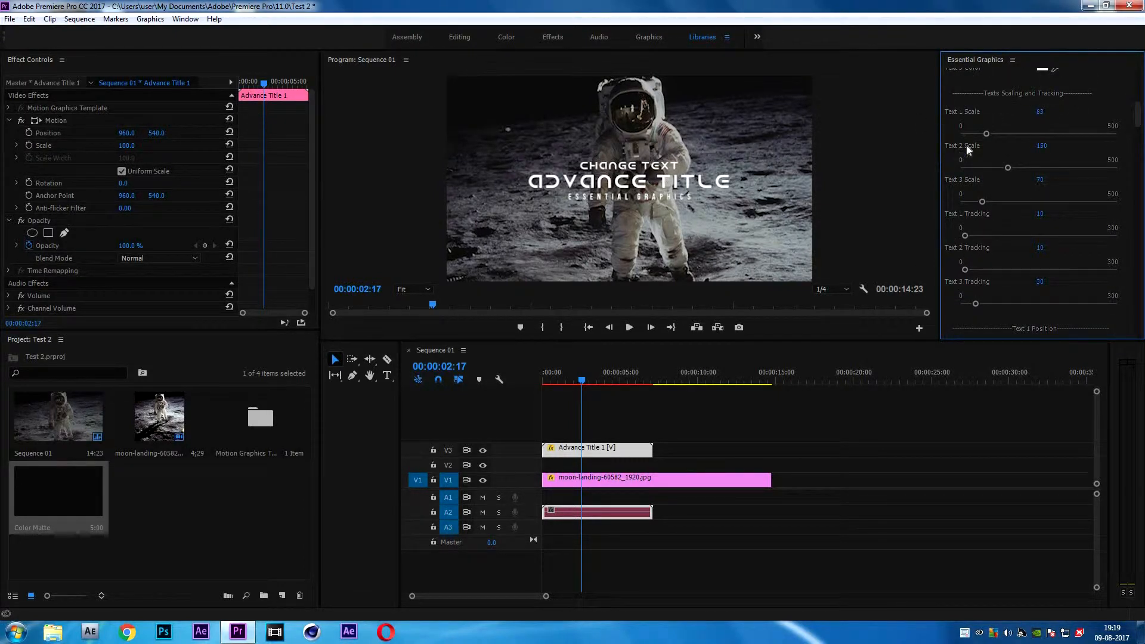
left_click(1014, 134)
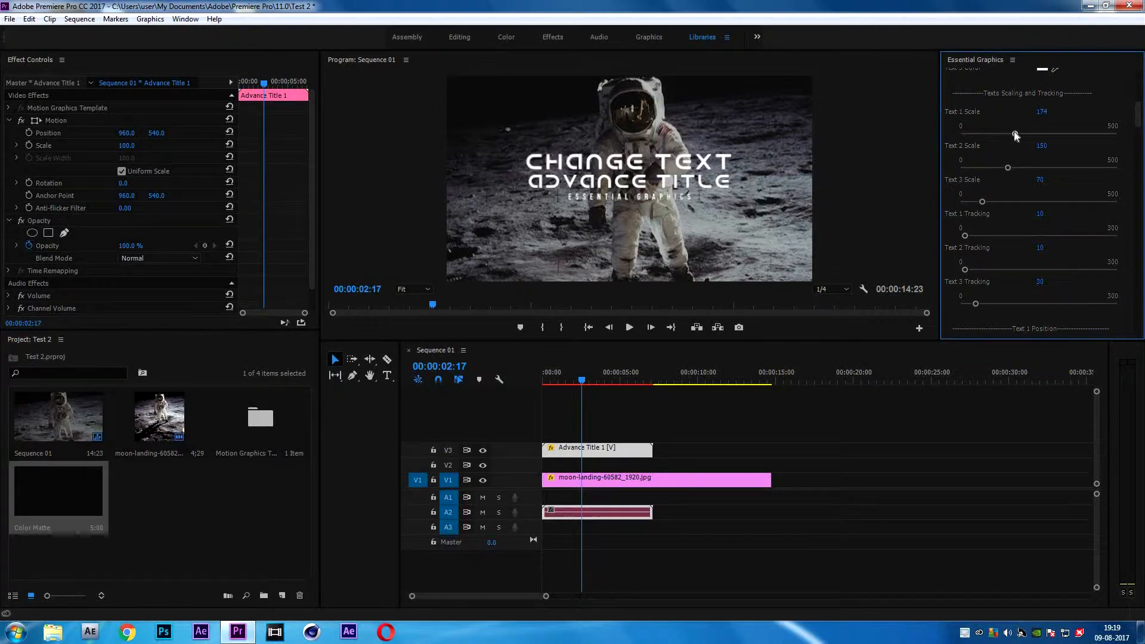
key("ctrl+z")
left_click_drag(965, 236, 1022, 243)
key("ctrl+z")
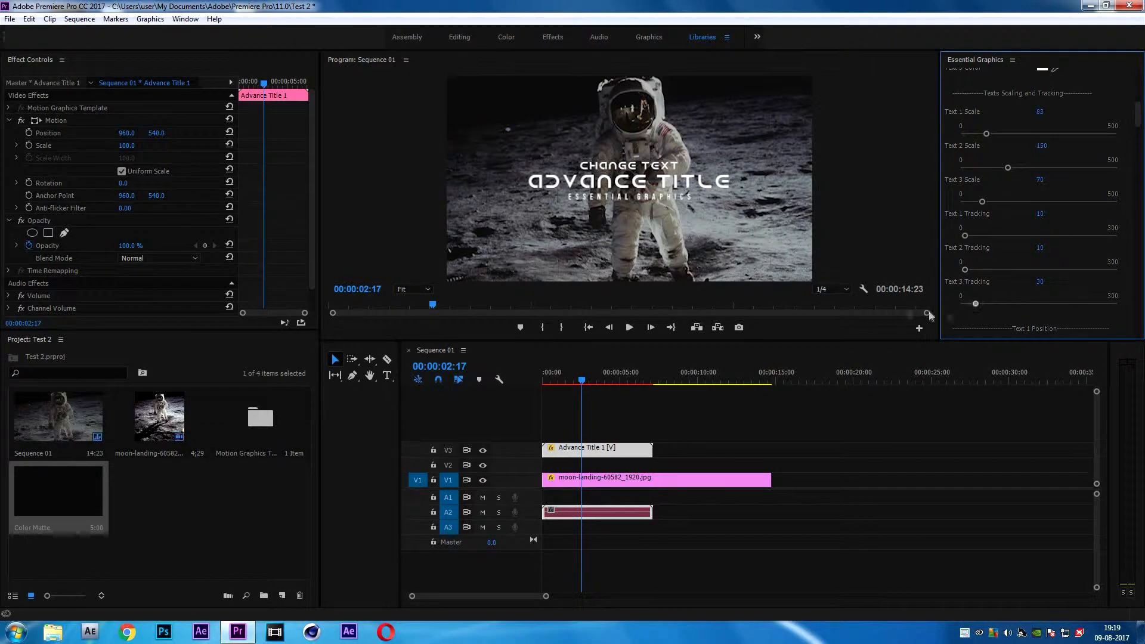
Lower the Text 1 X position so "Change text" lines up with the left edge of "Advance title".
scroll(1118, 141, "down", 3)
scroll(1126, 145, "down", 3)
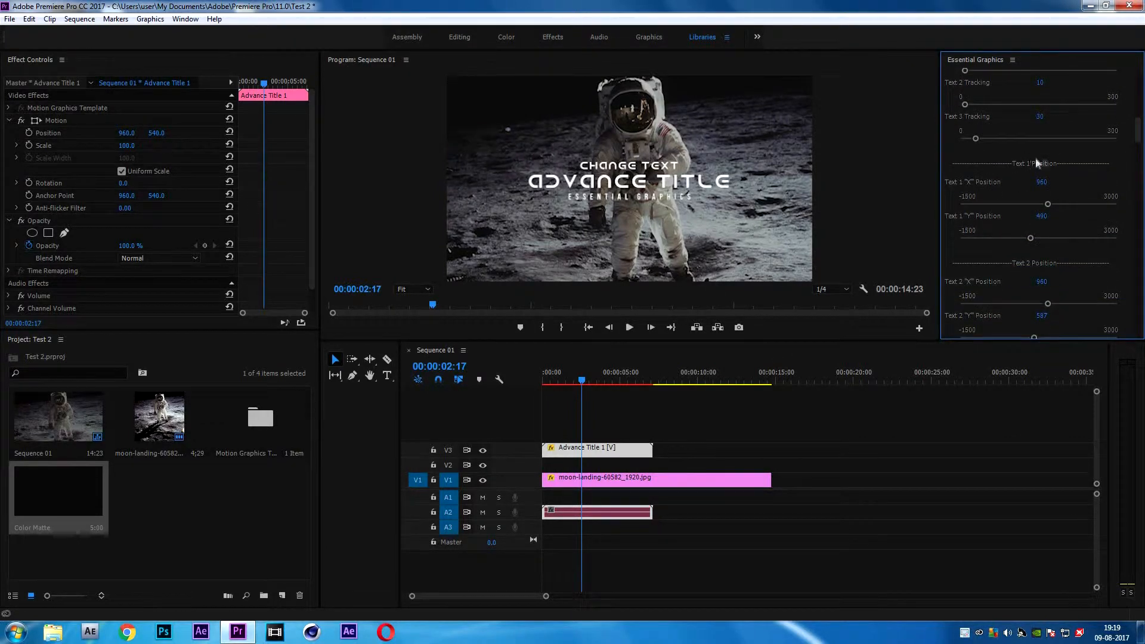
scroll(1057, 219, "down", 3)
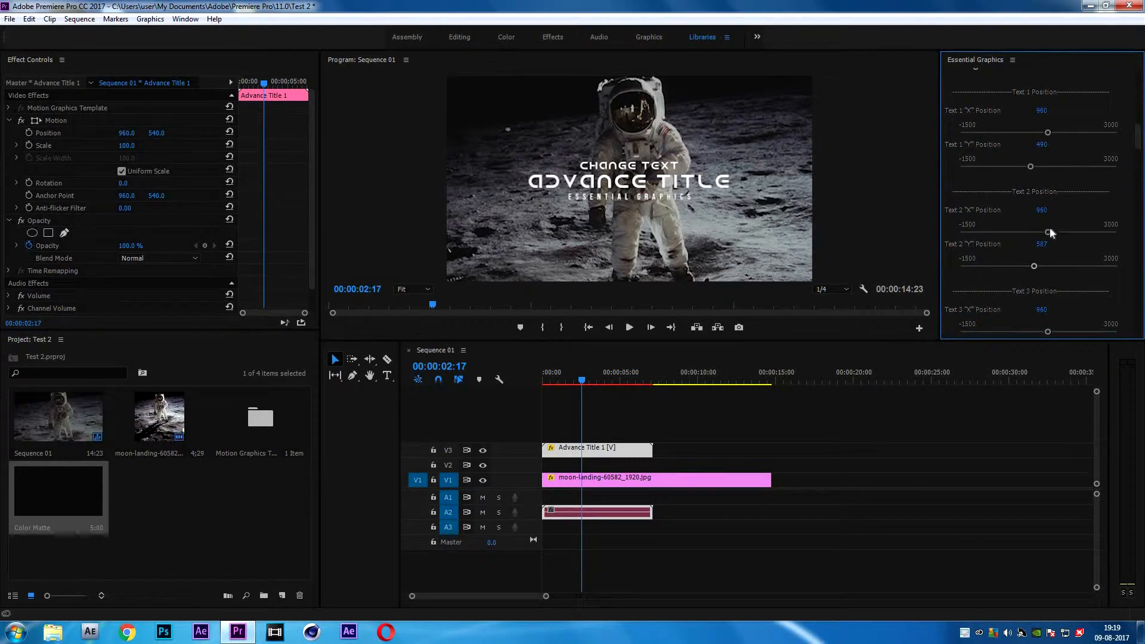
scroll(1058, 244, "up", 4)
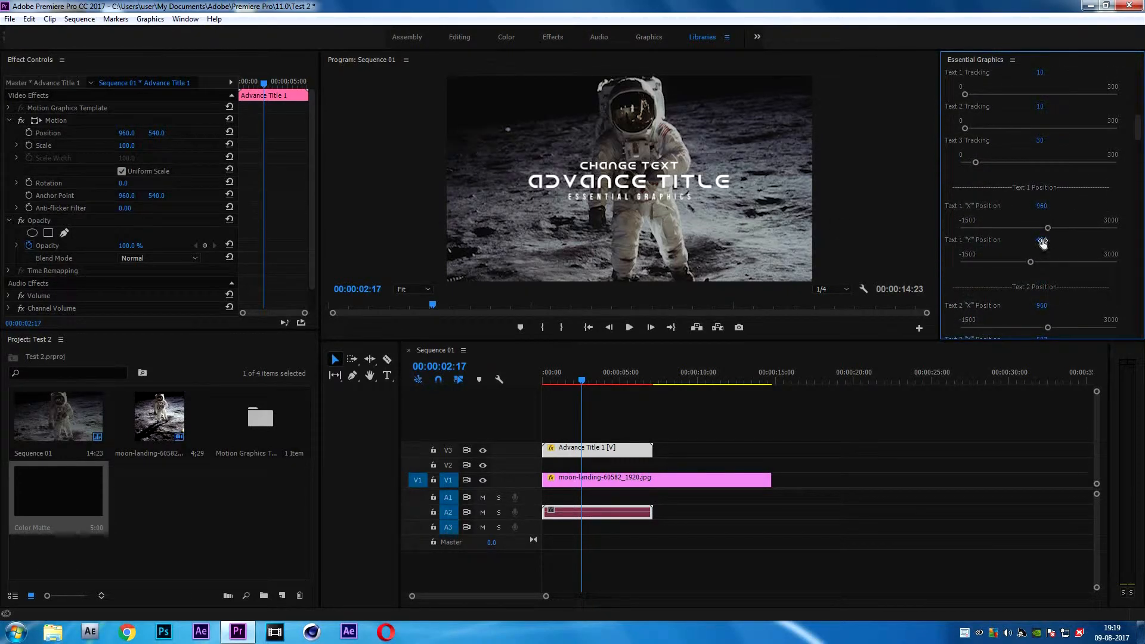
left_click_drag(1048, 228, 1041, 227)
Align Text 3 with the left edge of "Advance title", set its Y position to 665, and check the layout in an enlarged preview.
scroll(1058, 219, "down", 3)
scroll(1058, 220, "down", 4)
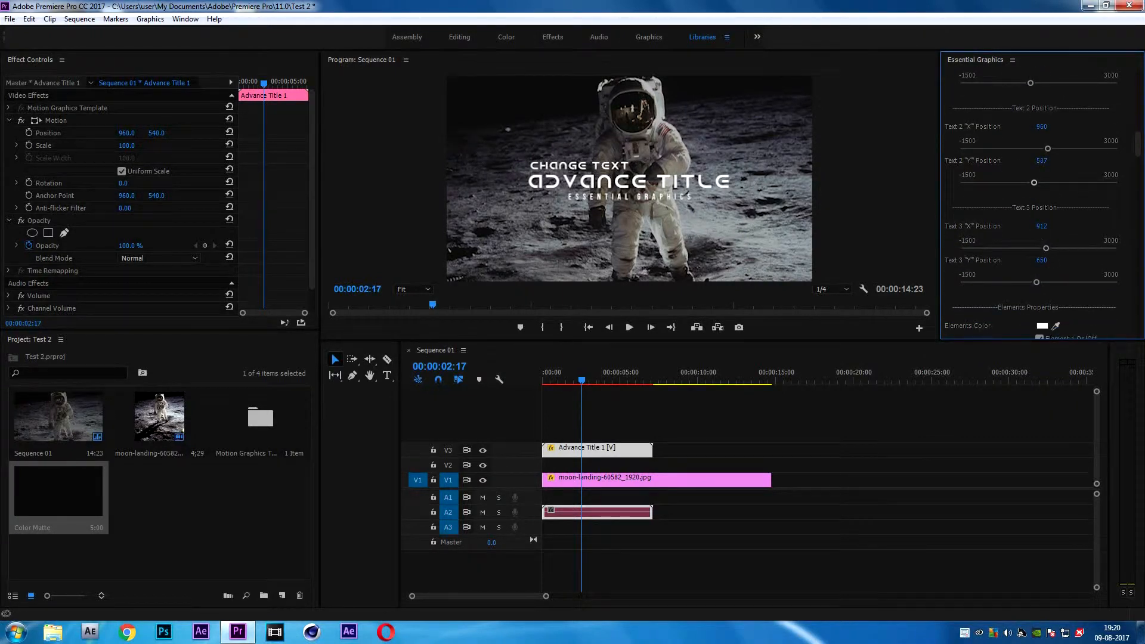
left_click_drag(1044, 248, 1039, 248)
left_click_drag(1043, 227, 1050, 261)
scroll(1027, 143, "down", 5)
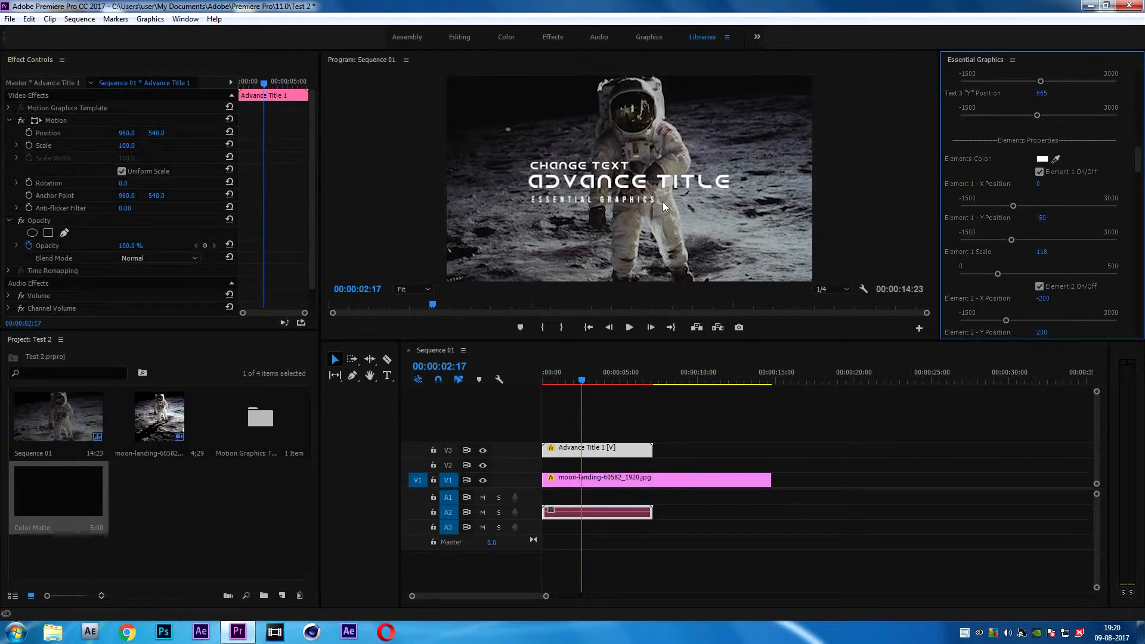
key("grave")
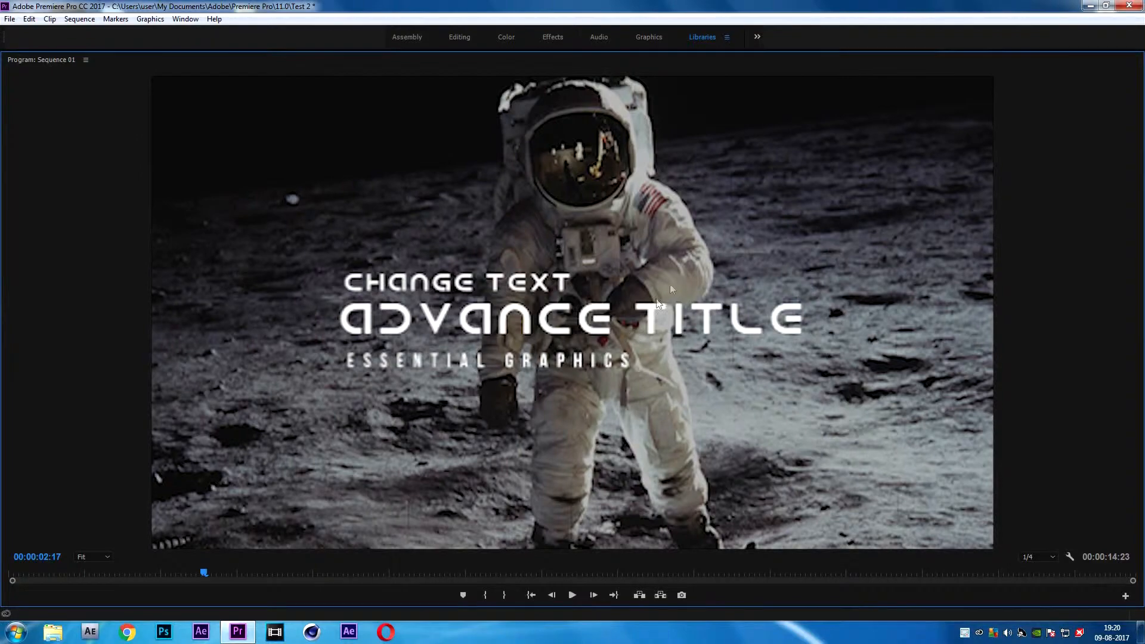
key("grave")
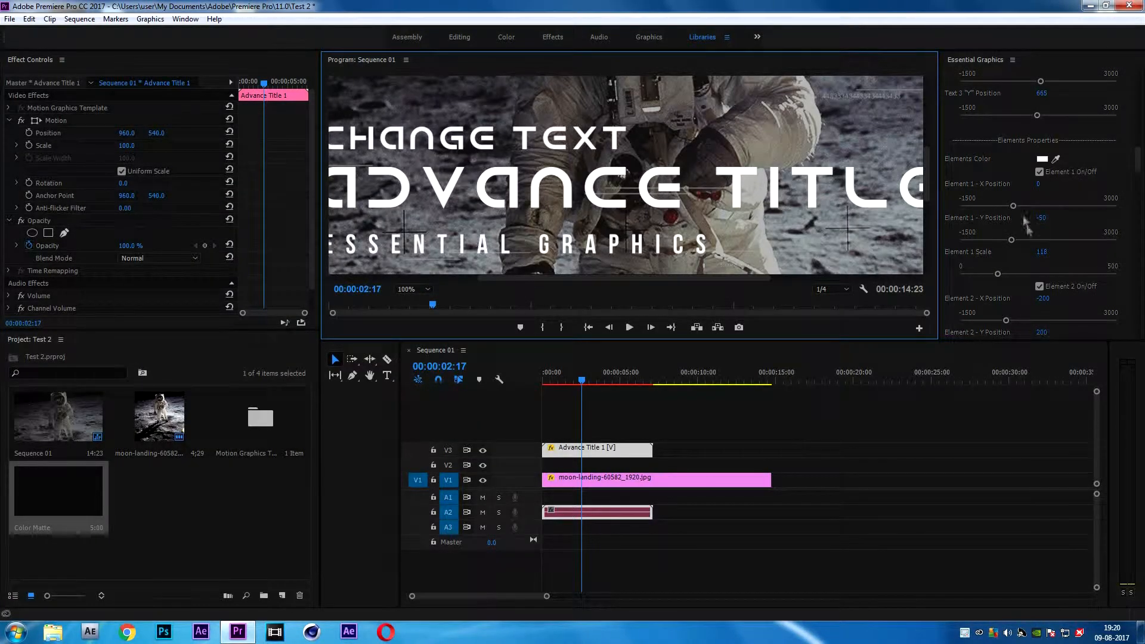
Try switching Element 1 off and on, and reset the program preview zoom to Fit.
left_click(1040, 172)
left_click(1040, 172)
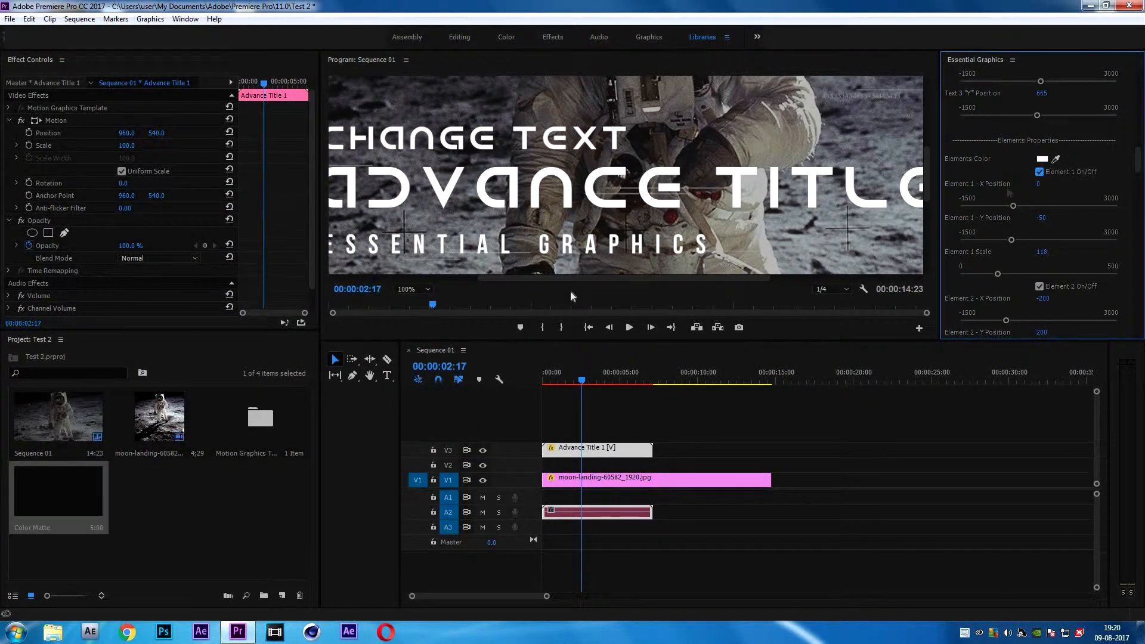
left_click(414, 290)
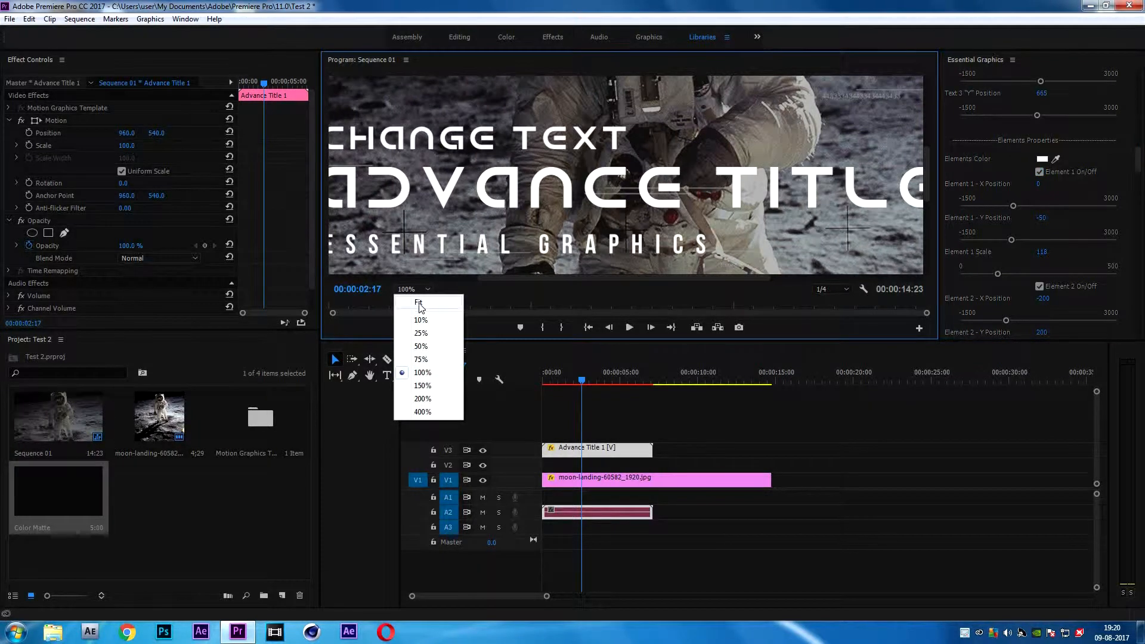
left_click(419, 303)
left_click(1135, 167)
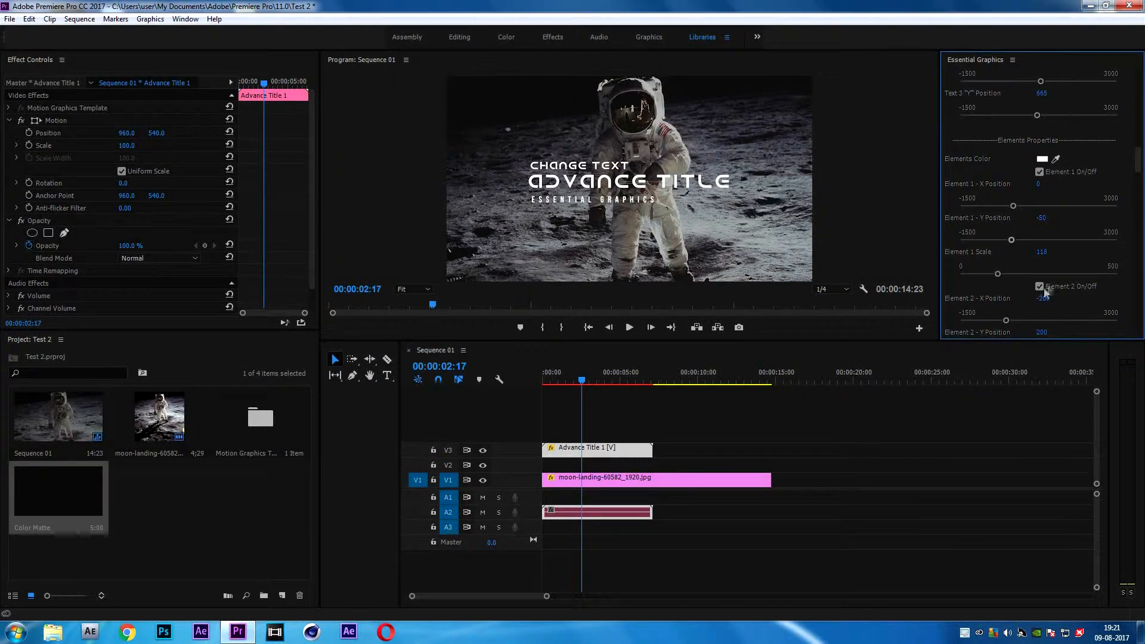
Change the title's overlay color to salmon pink (FF8282) and raise the overlay opacity until it fully covers the moon-landing image.
left_click_drag(1138, 168, 1142, 187)
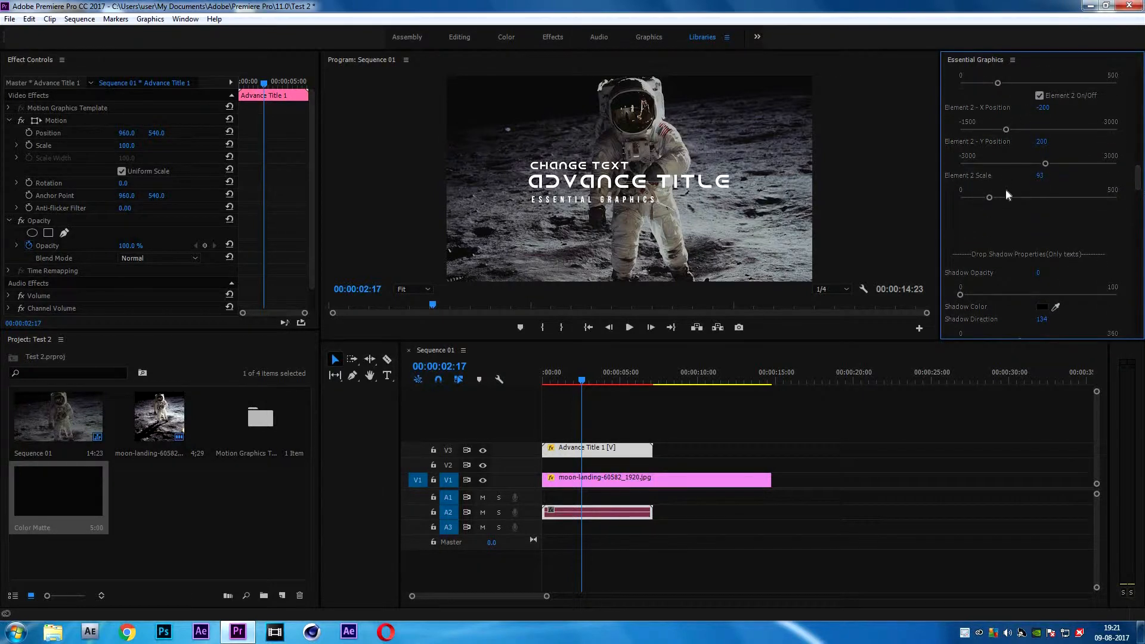
scroll(1142, 185, "down", 3)
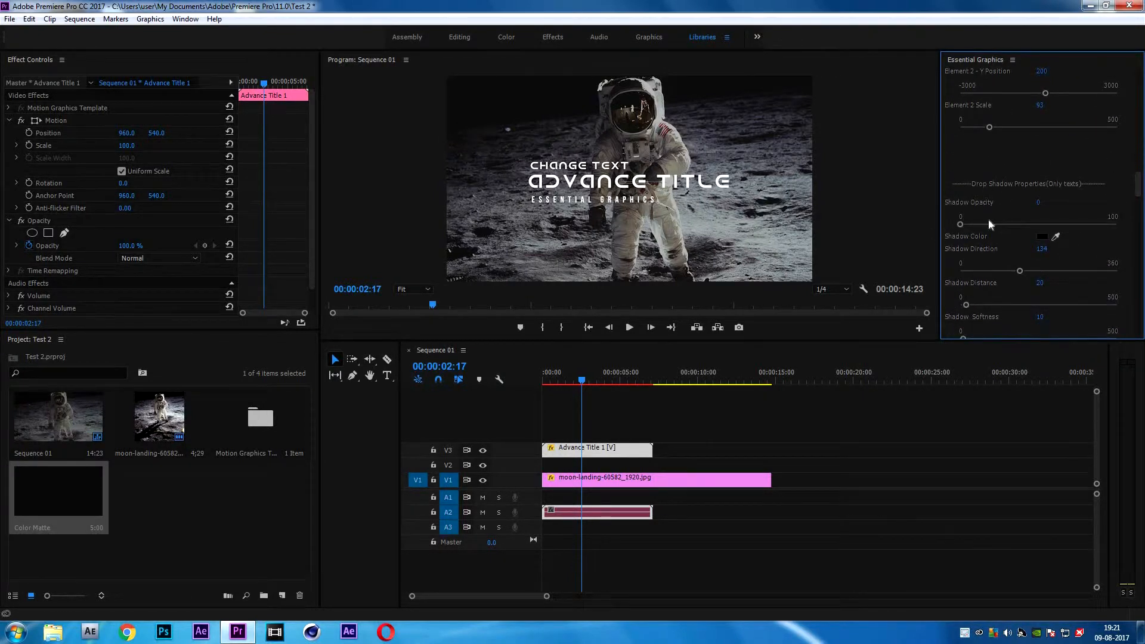
scroll(1102, 143, "down", 3)
scroll(1102, 143, "down", 1)
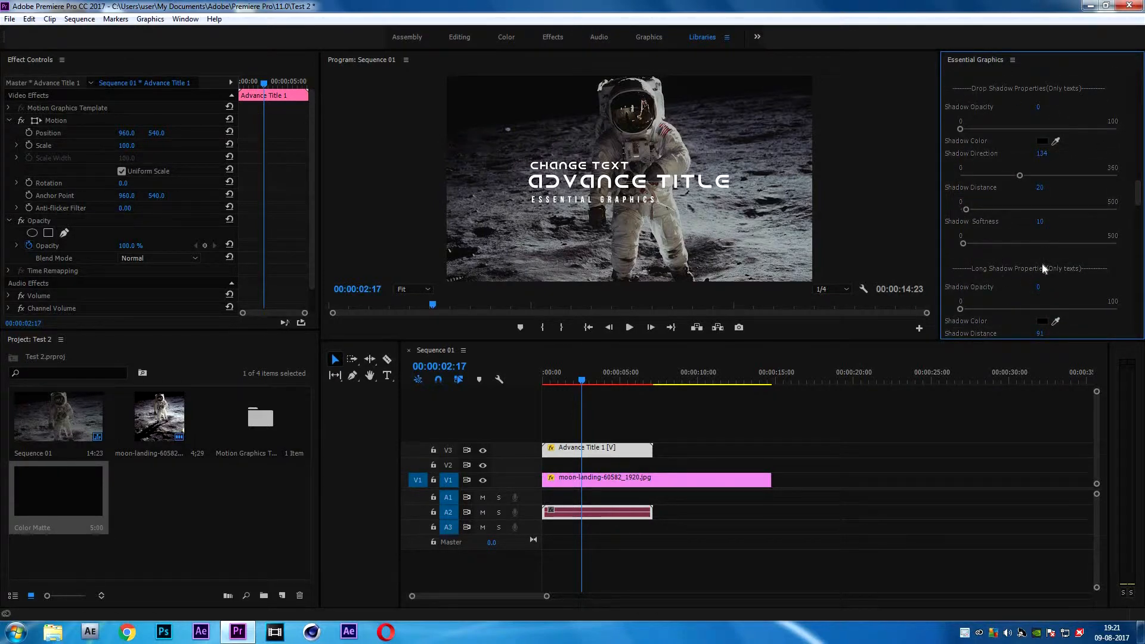
left_click(587, 478)
left_click(593, 452)
left_click_drag(1138, 83, 1139, 268)
scroll(1053, 192, "down", 5)
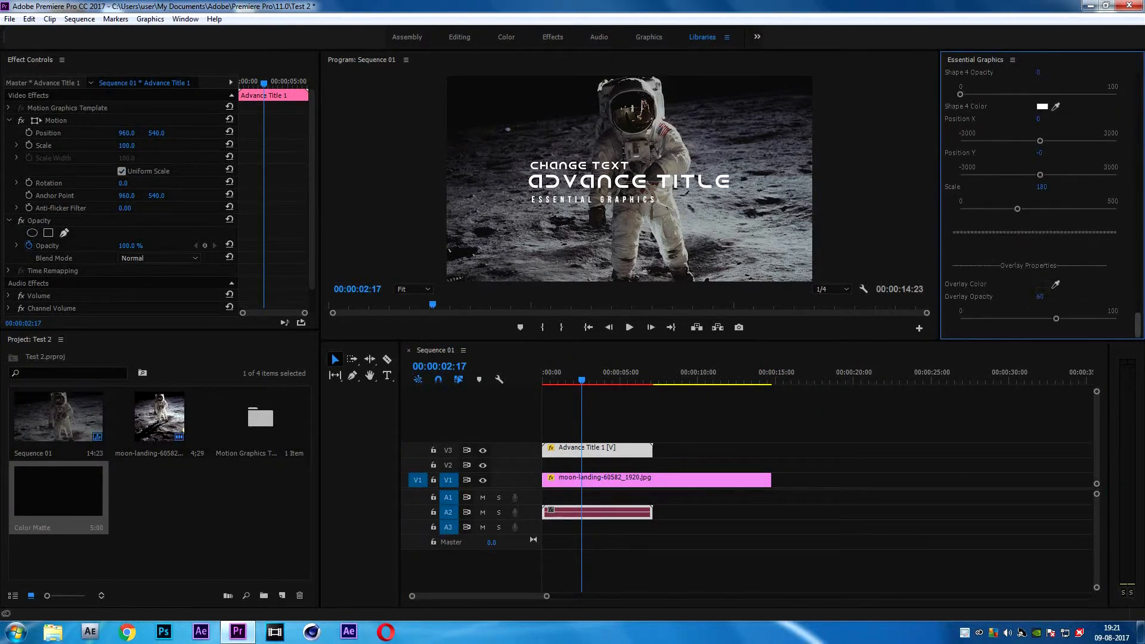
left_click(1042, 285)
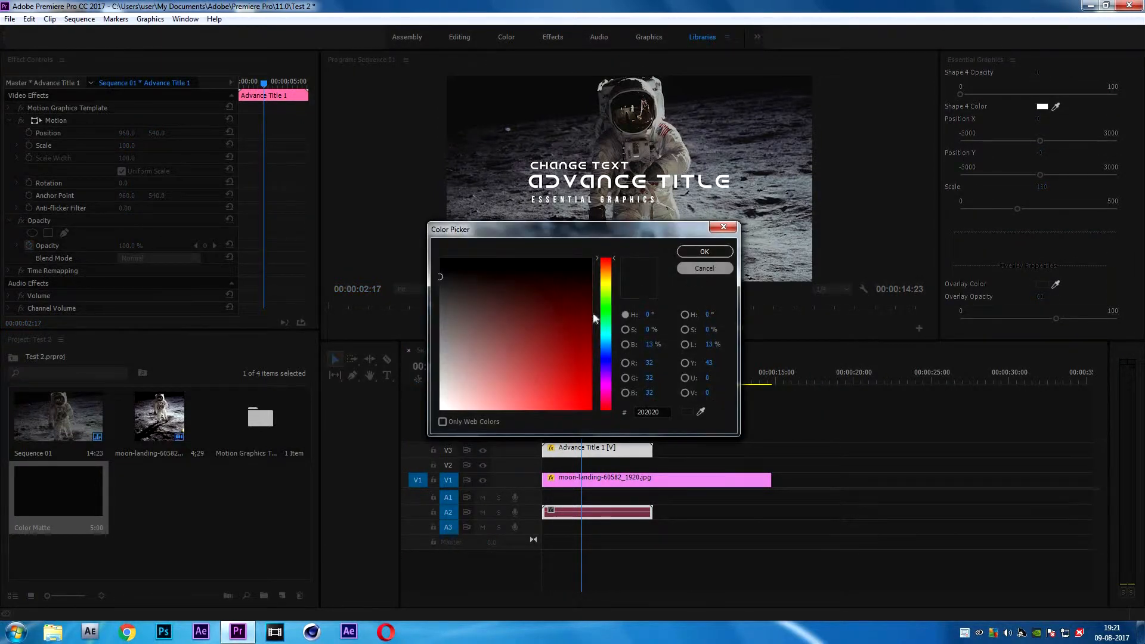
left_click(509, 414)
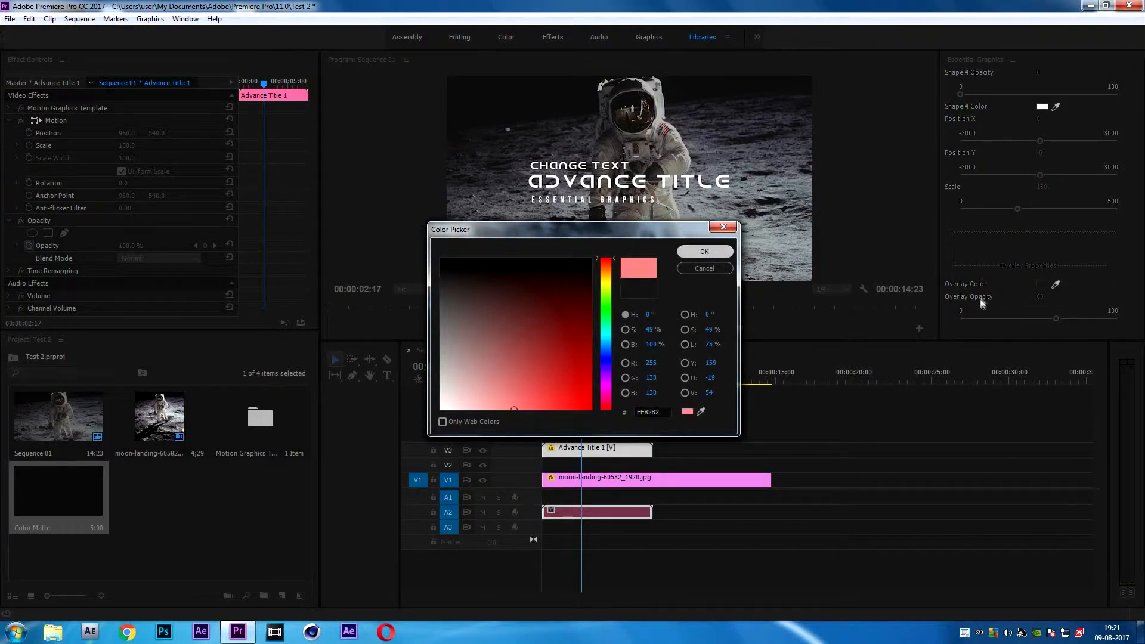
left_click(707, 251)
left_click_drag(1112, 318, 1121, 180)
Try a drop shadow on the texts with opacity 73 and bright green color 00FF42.
scroll(979, 115, "down", 1)
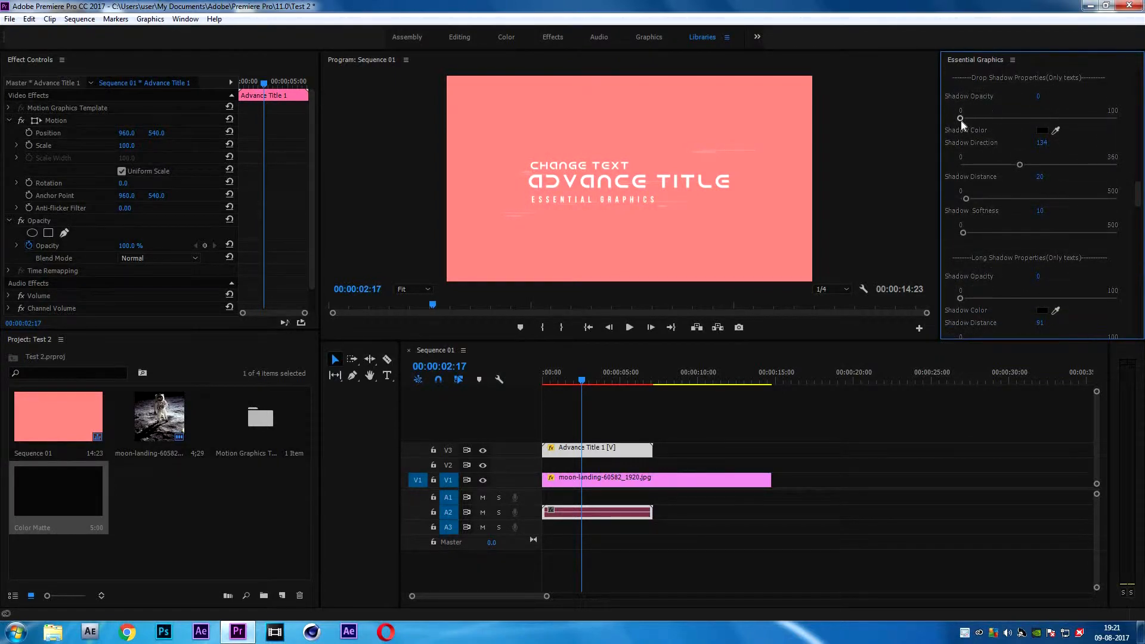
left_click_drag(960, 120, 1140, 122)
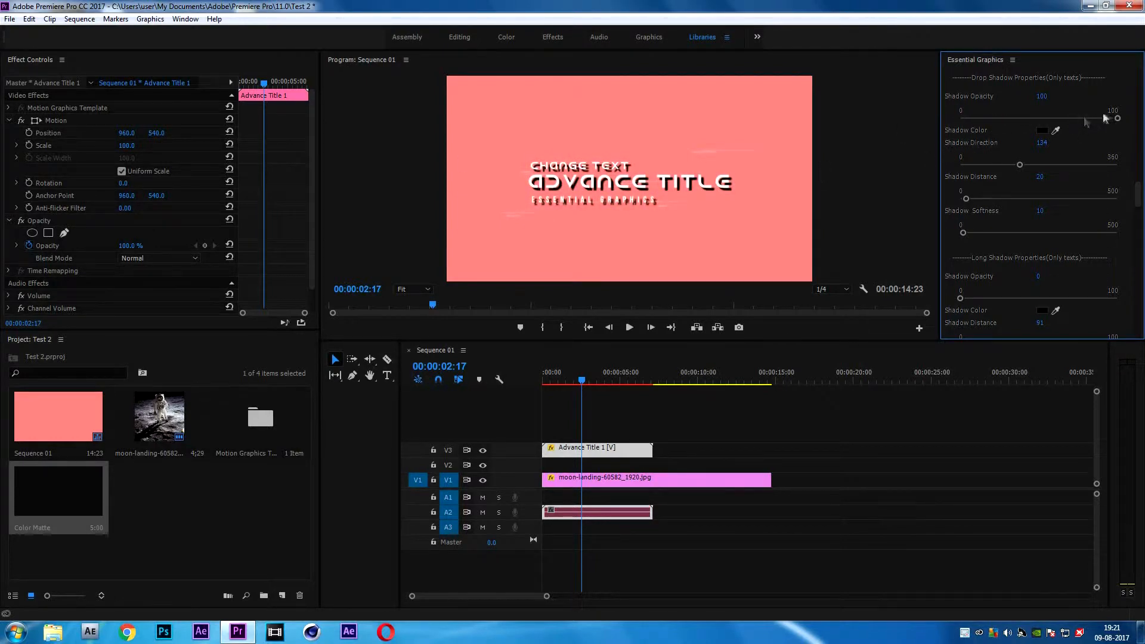
left_click_drag(1081, 113, 1075, 118)
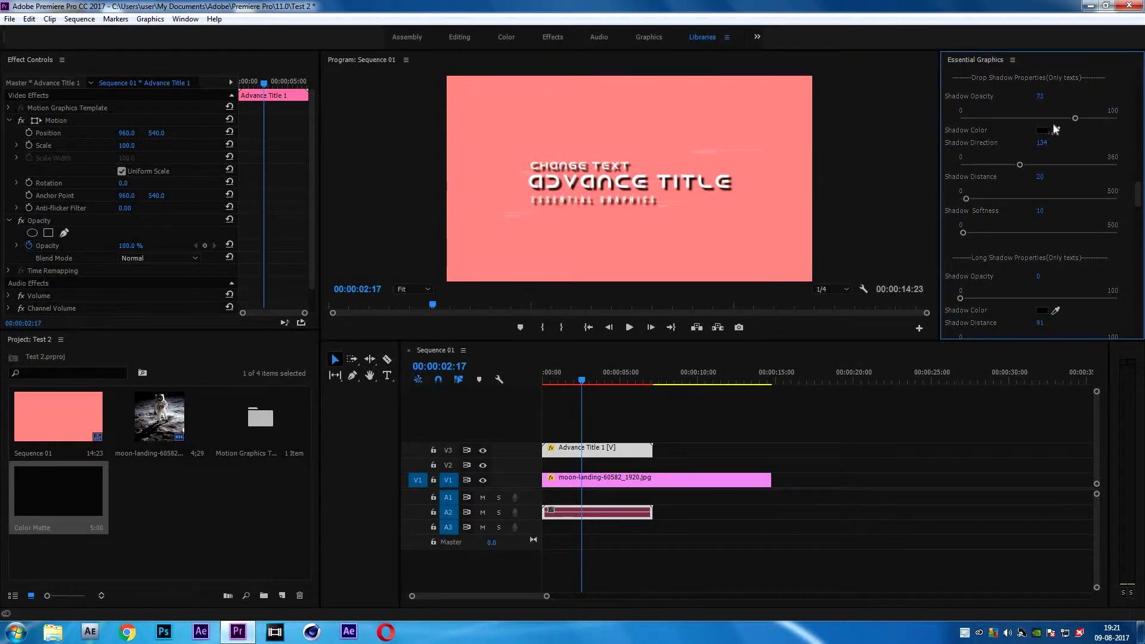
left_click(1043, 130)
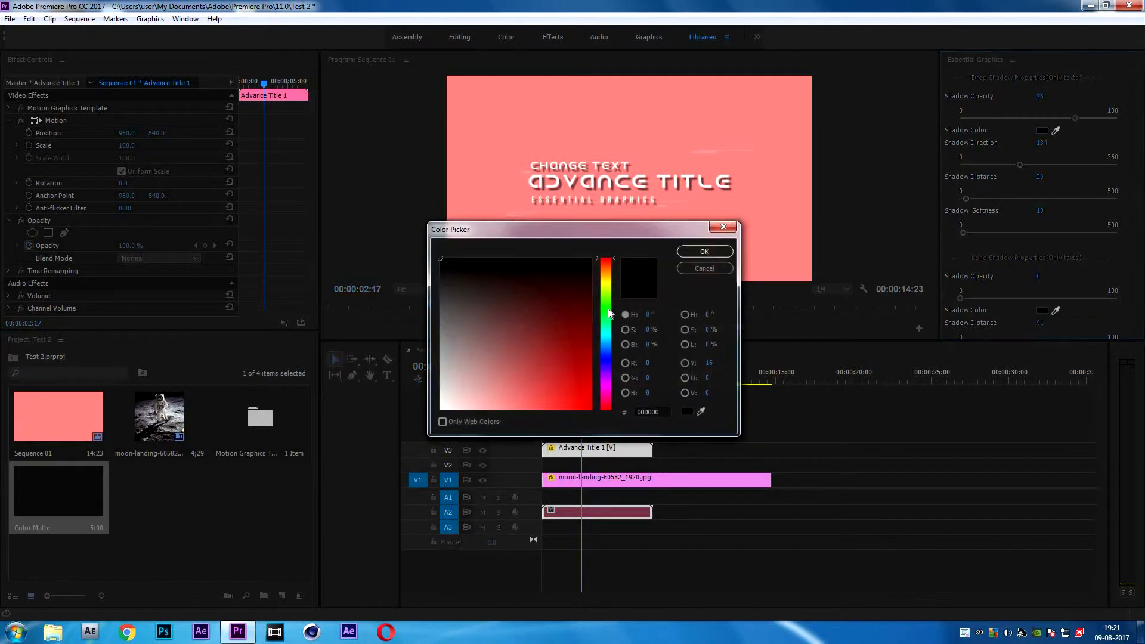
left_click(608, 315)
left_click_drag(559, 391, 580, 457)
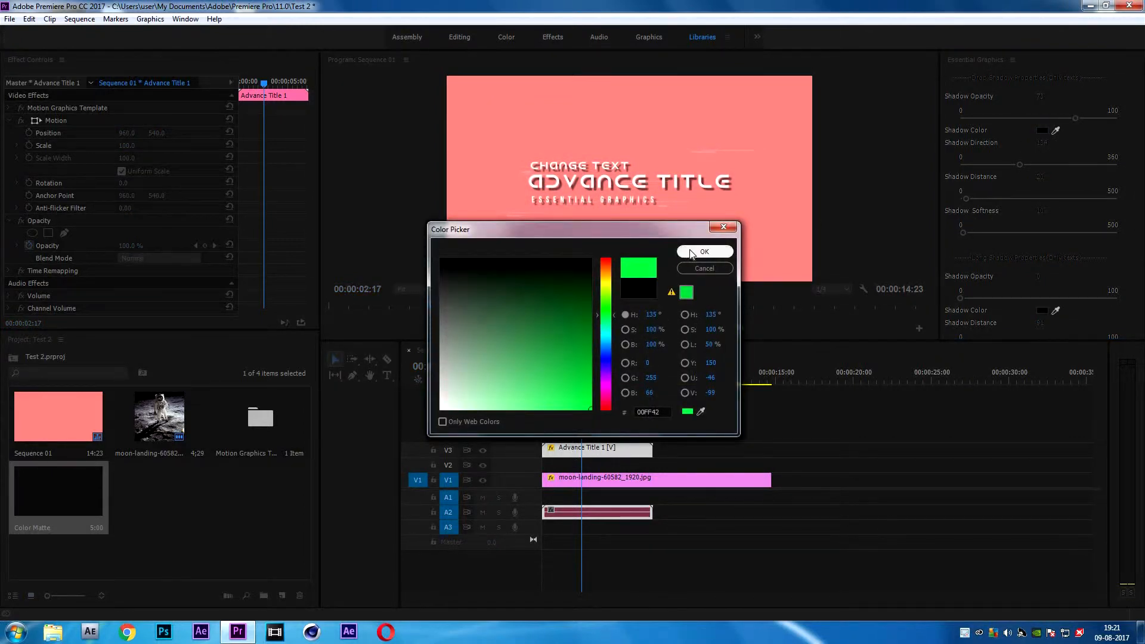
left_click(692, 253)
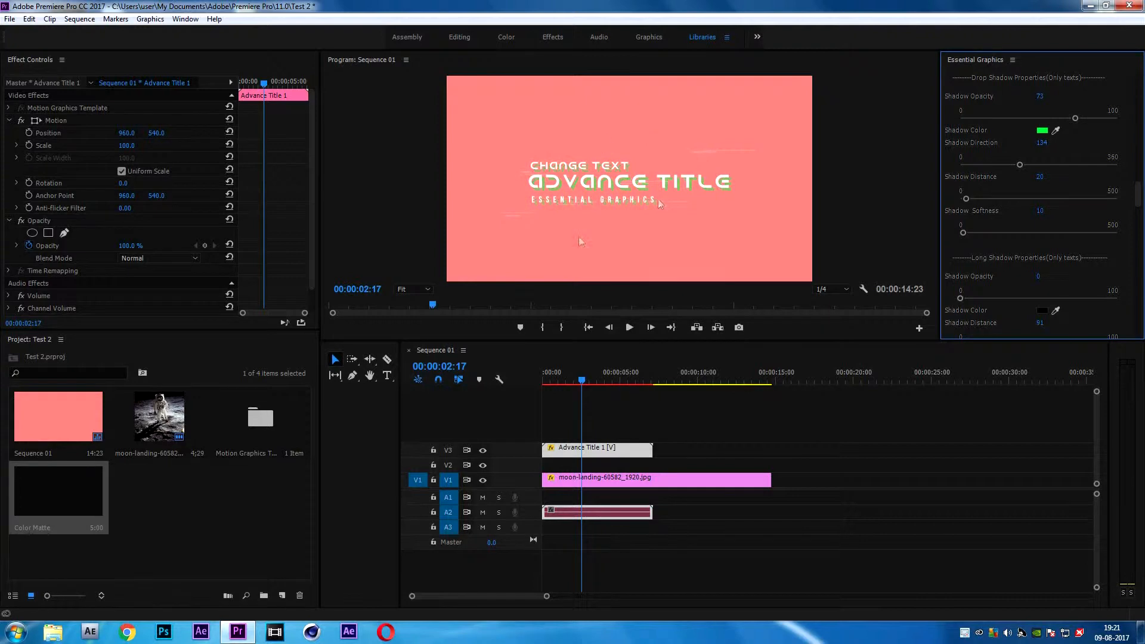
Try the drop shadow's distance and softness settings, and return its opacity to 0.
left_click_drag(1008, 198, 963, 232)
left_click_drag(1075, 118, 961, 118)
scroll(1115, 220, "down", 7)
mouse_move(960, 214)
left_mouse_down()
mouse_move(1117, 215)
mouse_move(961, 215)
left_mouse_up()
scroll(978, 289, "up", 7)
mouse_move(960, 118)
left_mouse_down()
mouse_move(1076, 118)
mouse_move(960, 118)
left_mouse_up()
Set the texts' long shadow opacity to 100.
scroll(1115, 220, "down", 3)
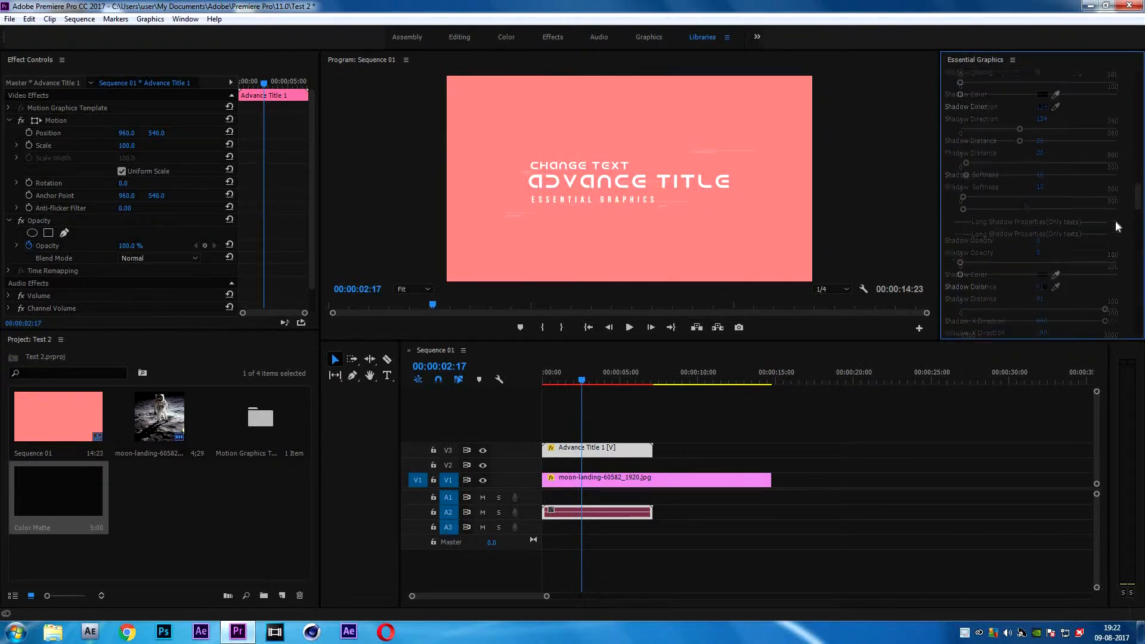
left_click_drag(960, 213, 1117, 214)
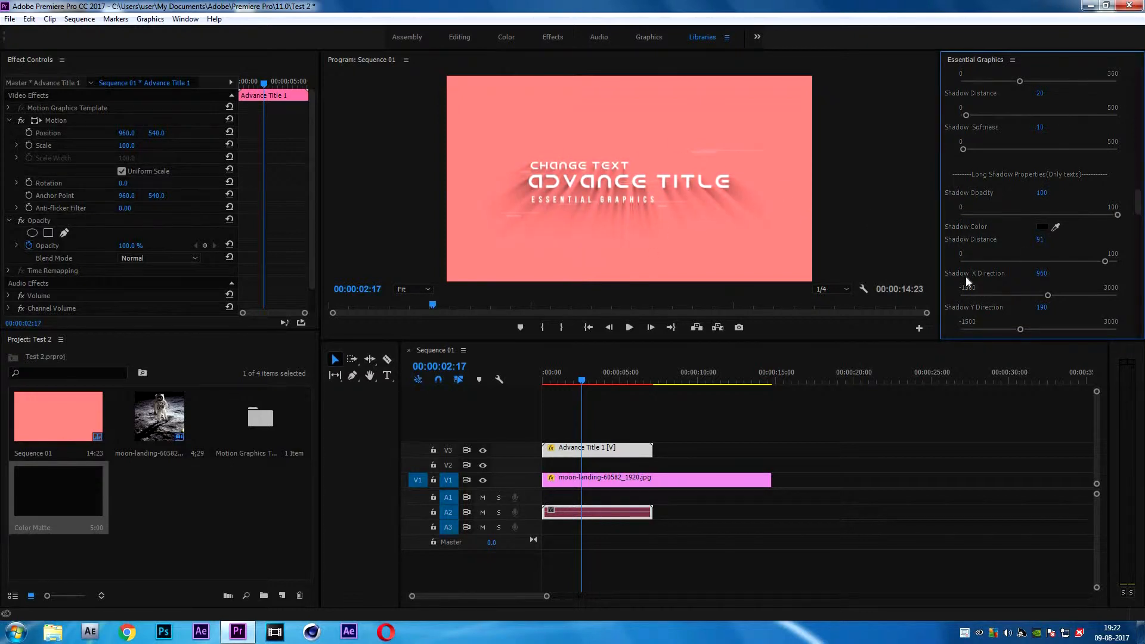
scroll(993, 233, "down", 3)
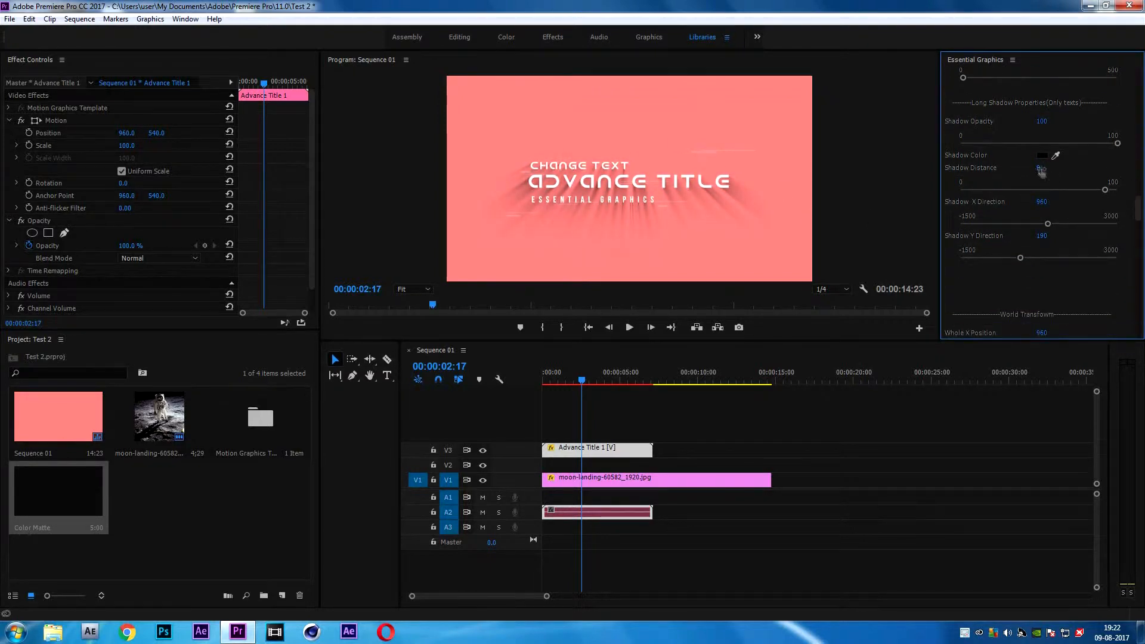
Try the texts' long shadow distance and return the long shadow opacity to 0.
left_click_drag(1007, 189, 1139, 193)
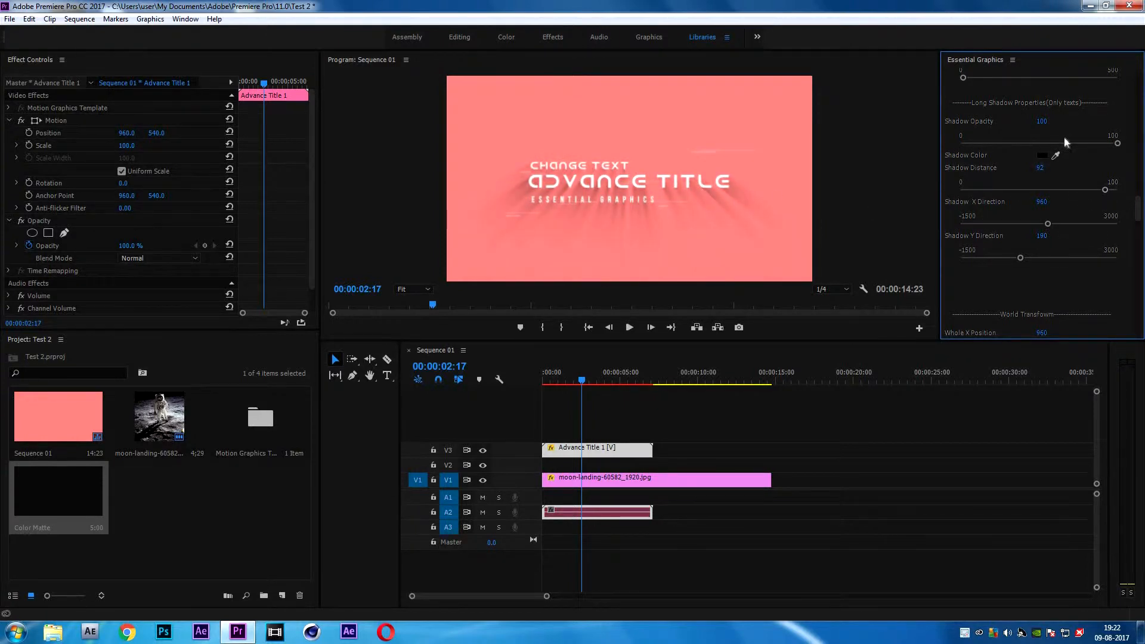
left_click_drag(1117, 144, 960, 144)
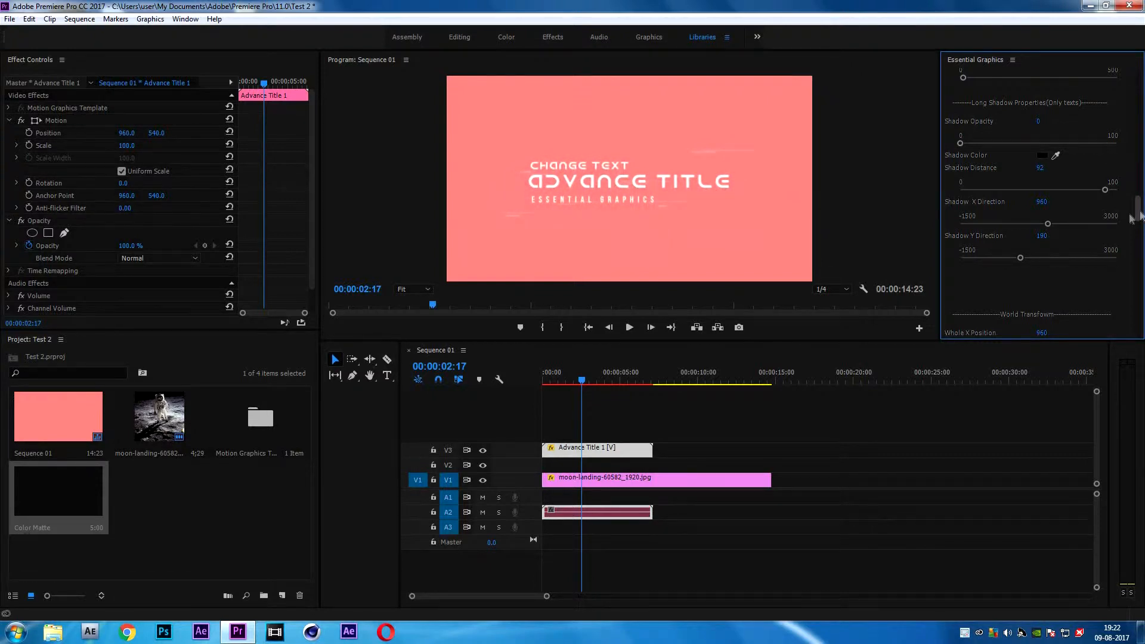
Try the World Transform settings for the whole title's X position, Y position and scale, undoing the position changes.
scroll(1127, 210, "down", 4)
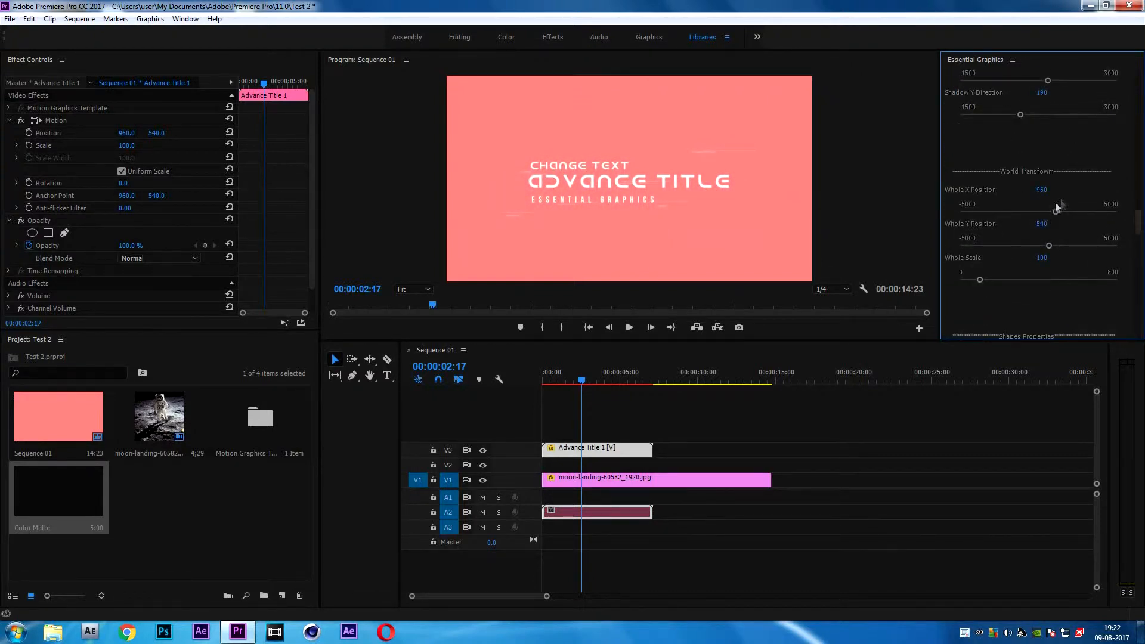
left_click_drag(1055, 213, 1022, 220)
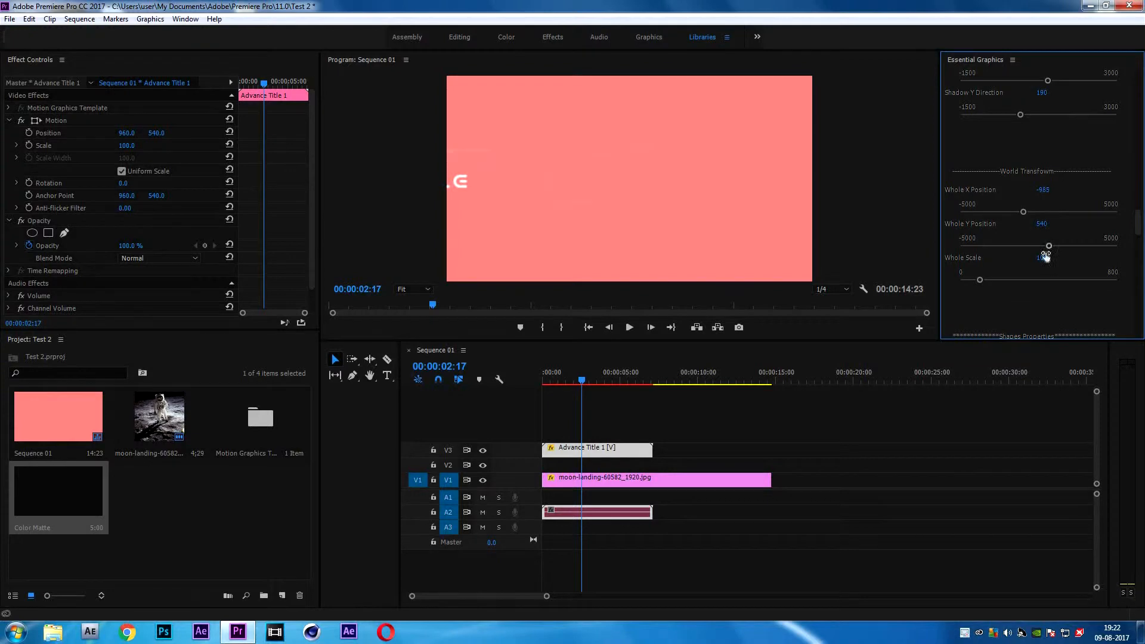
key("ctrl+z")
left_click_drag(1049, 246, 1054, 246)
key("ctrl+z")
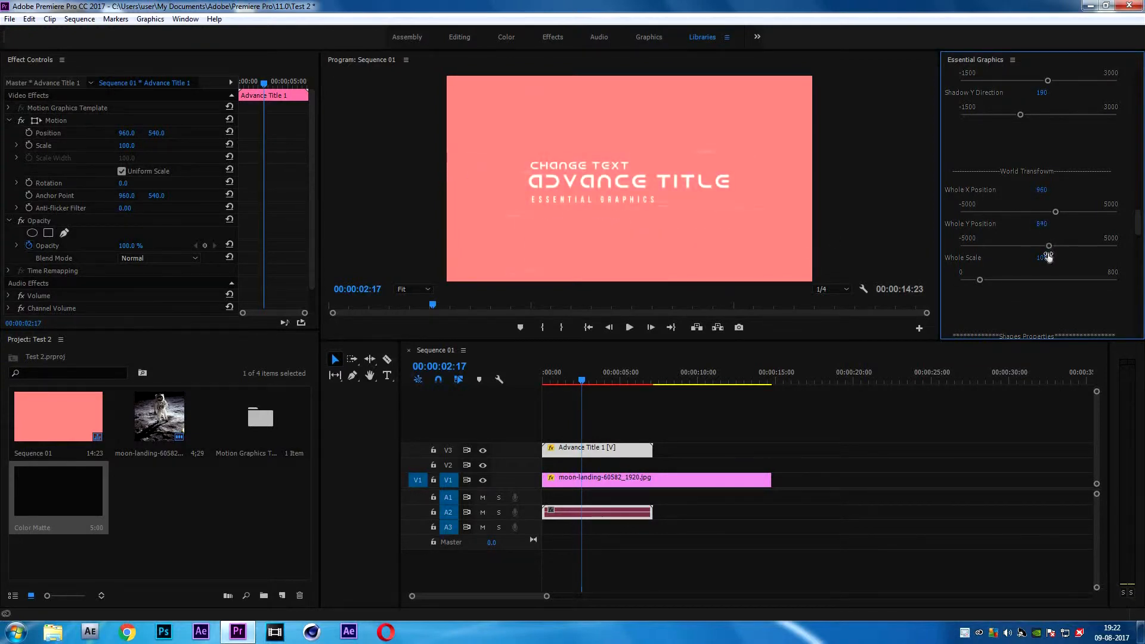
left_click_drag(1043, 258, 1040, 238)
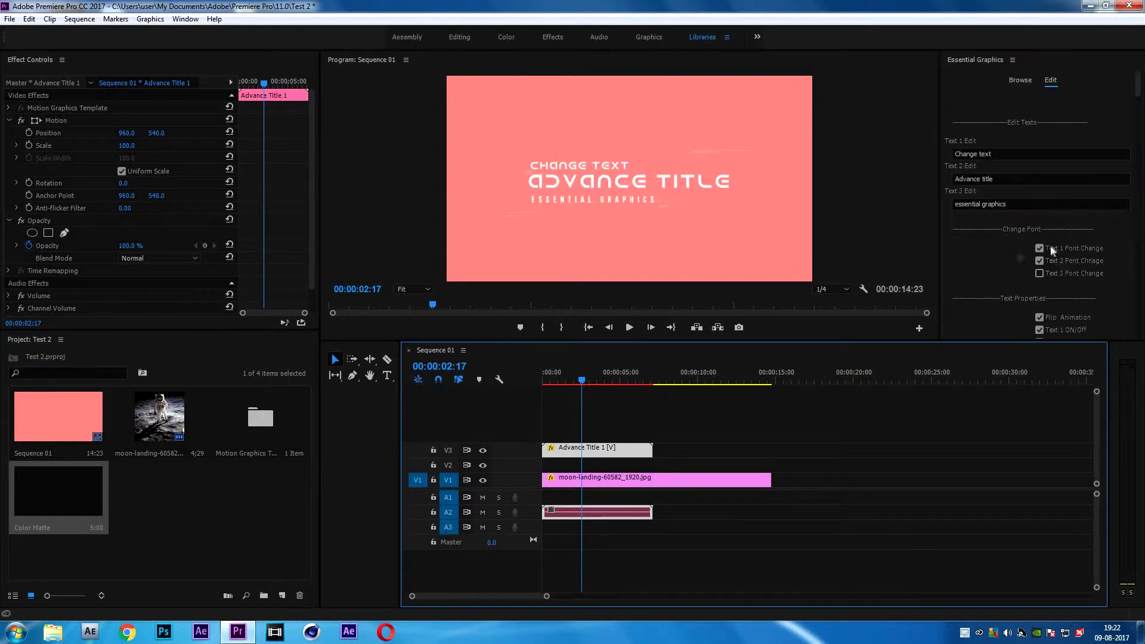
Lower the title's overlay opacity to its minimum to uncover the moon-landing image.
left_click_drag(1138, 89, 1143, 384)
left_click_drag(1116, 320, 874, 334)
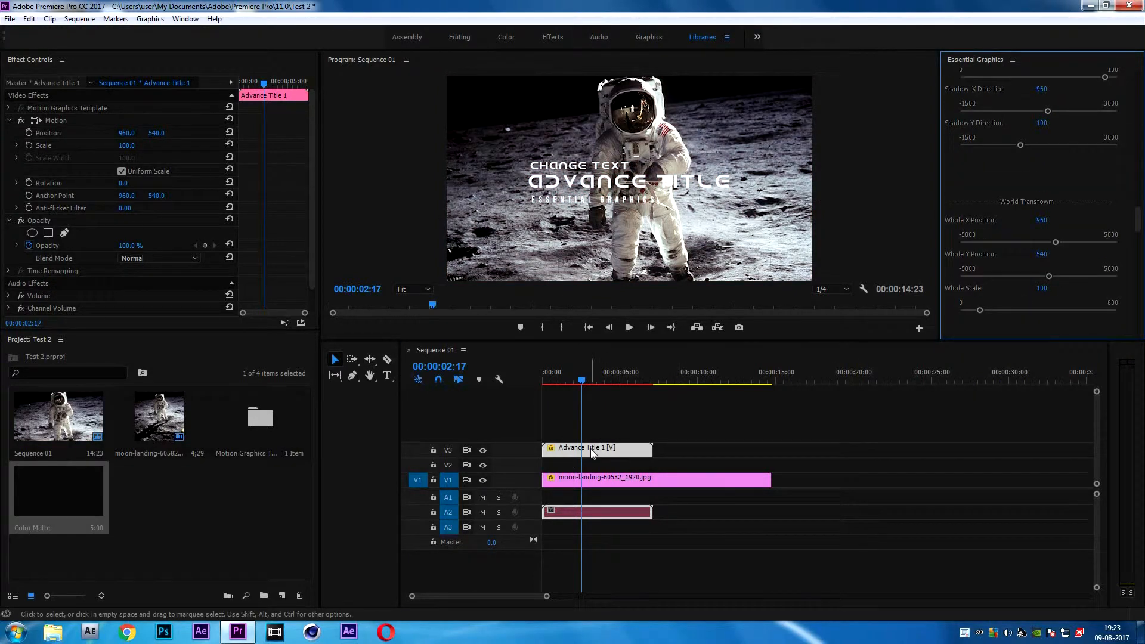
Try scaling down the Advance Title clip and moving it down and to the left within the frame using its Motion effect.
left_click(595, 451)
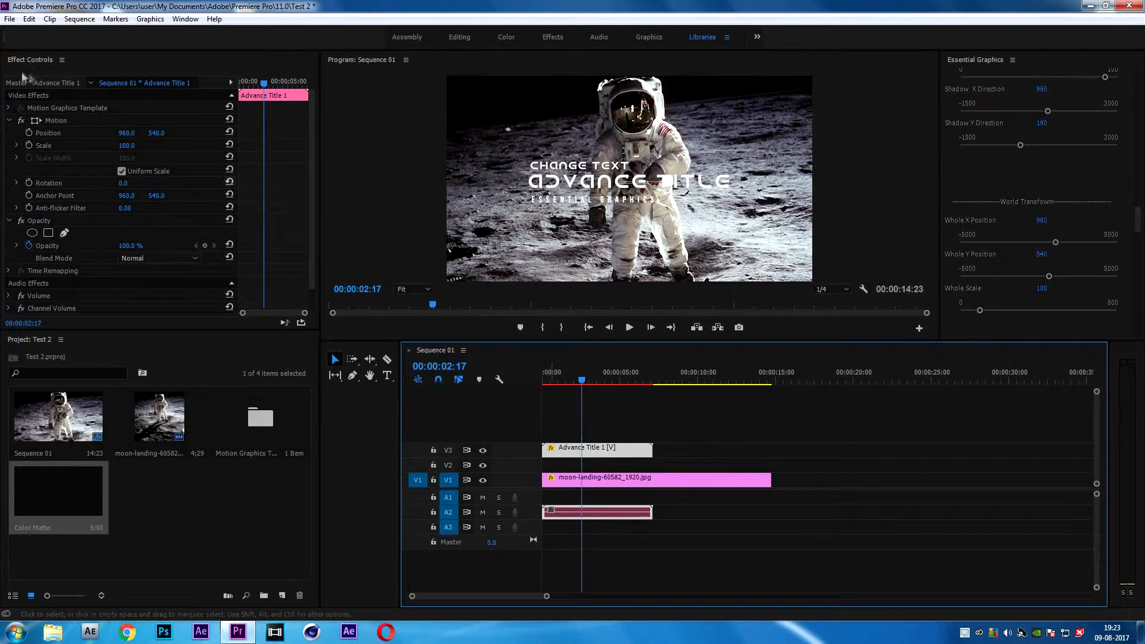
left_click(40, 122)
left_click_drag(812, 77, 764, 103)
left_click_drag(685, 178, 602, 246)
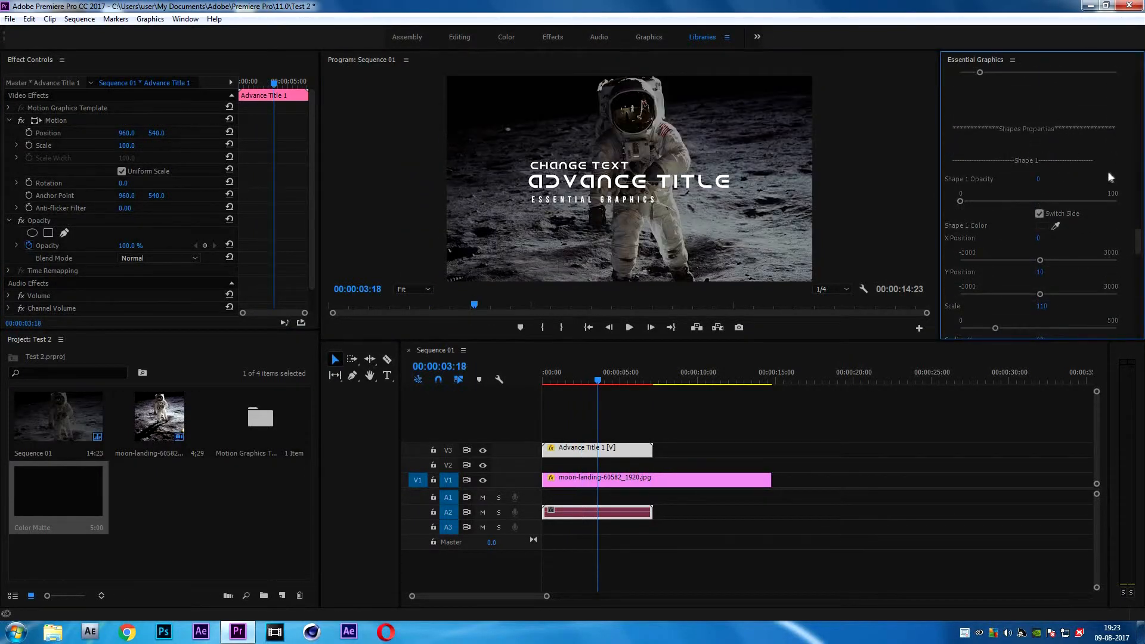
Set the Shape 1 opacity to 100 and preview the title at 00:00:02:20.
scroll(1107, 171, "down", 2)
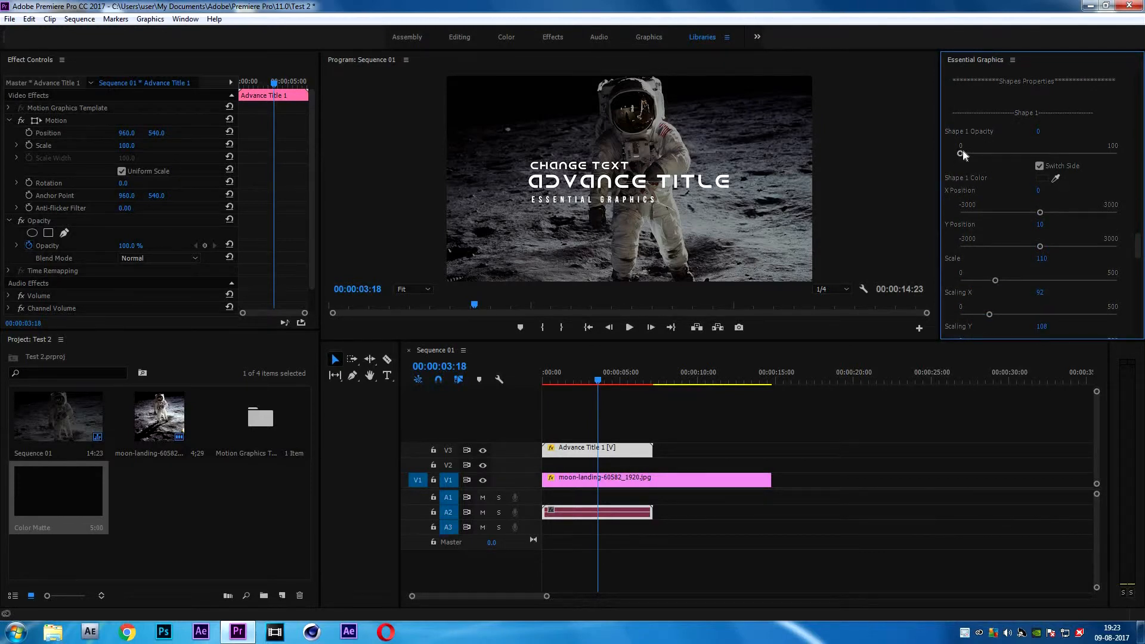
left_click_drag(961, 152, 1118, 153)
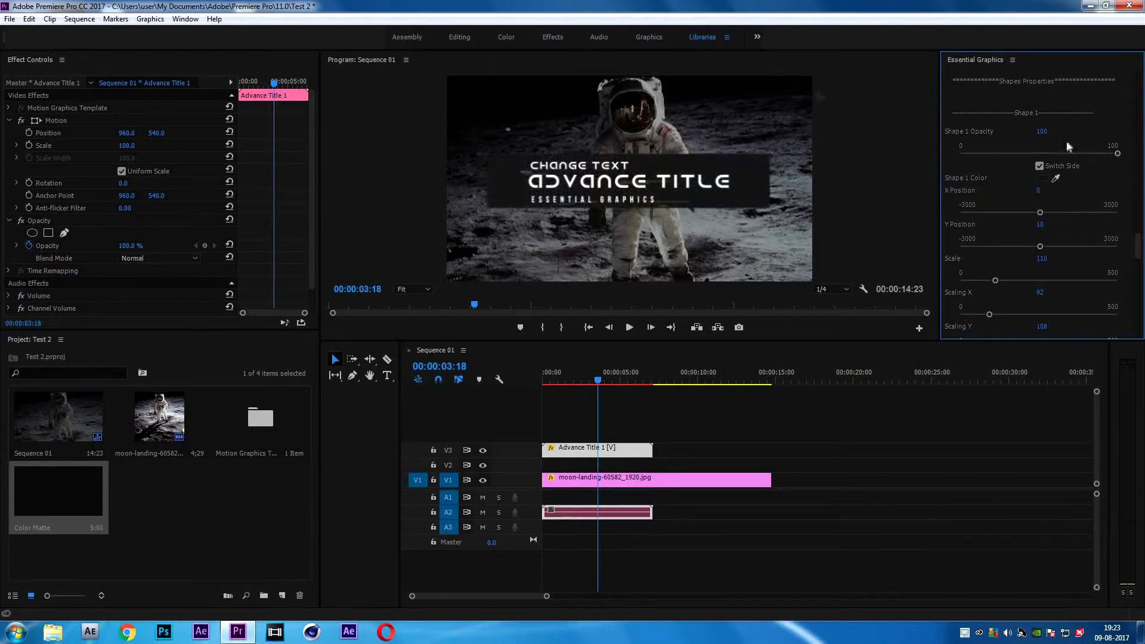
mouse_move(569, 382)
left_mouse_down()
mouse_move(544, 382)
mouse_move(584, 372)
left_mouse_up()
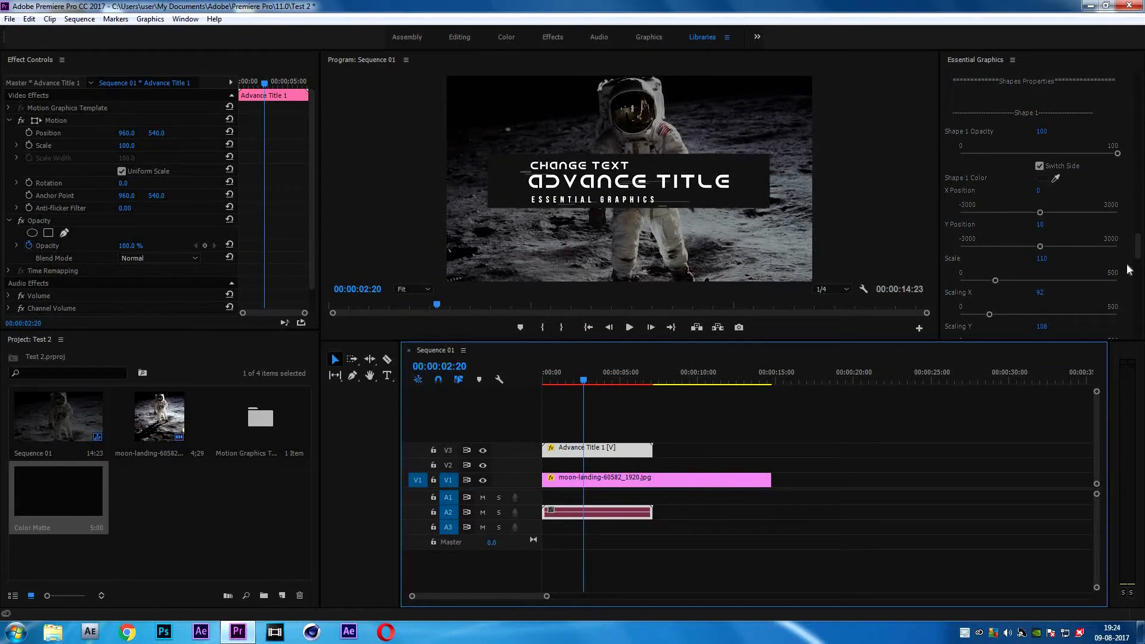
Try a larger Scaling Y for Shape 1 and undo it.
scroll(1127, 266, "down", 2)
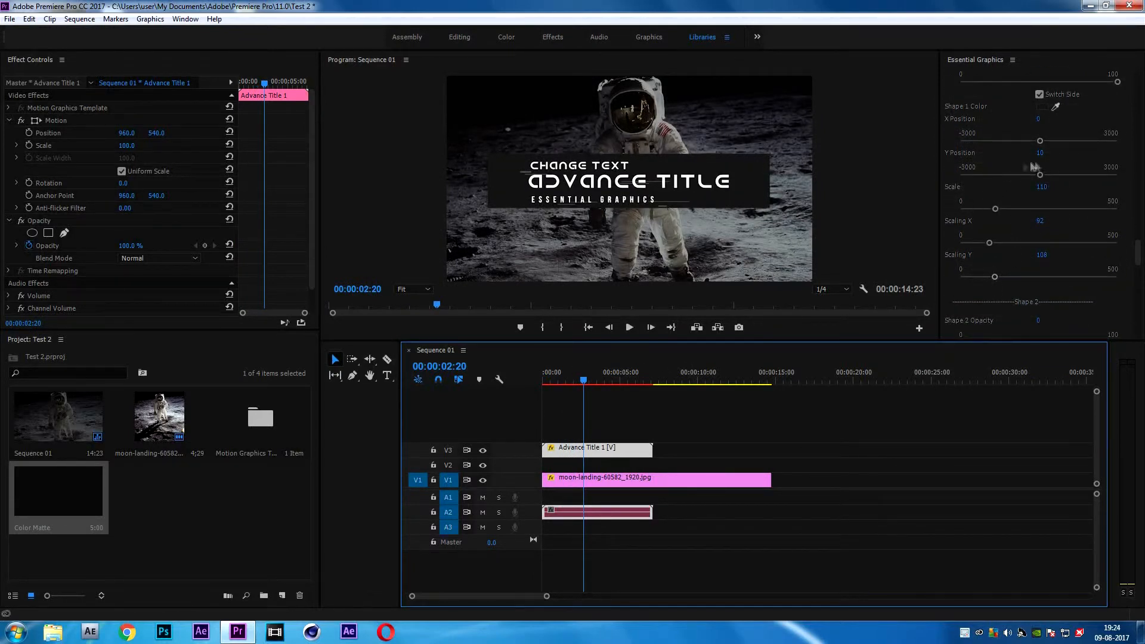
left_click_drag(994, 277, 1028, 272)
key("ctrl+z")
Change the Shape 1 color to red (FF0000).
scroll(1073, 166, "down", 1)
scroll(1062, 143, "up", 6)
left_click(1042, 166)
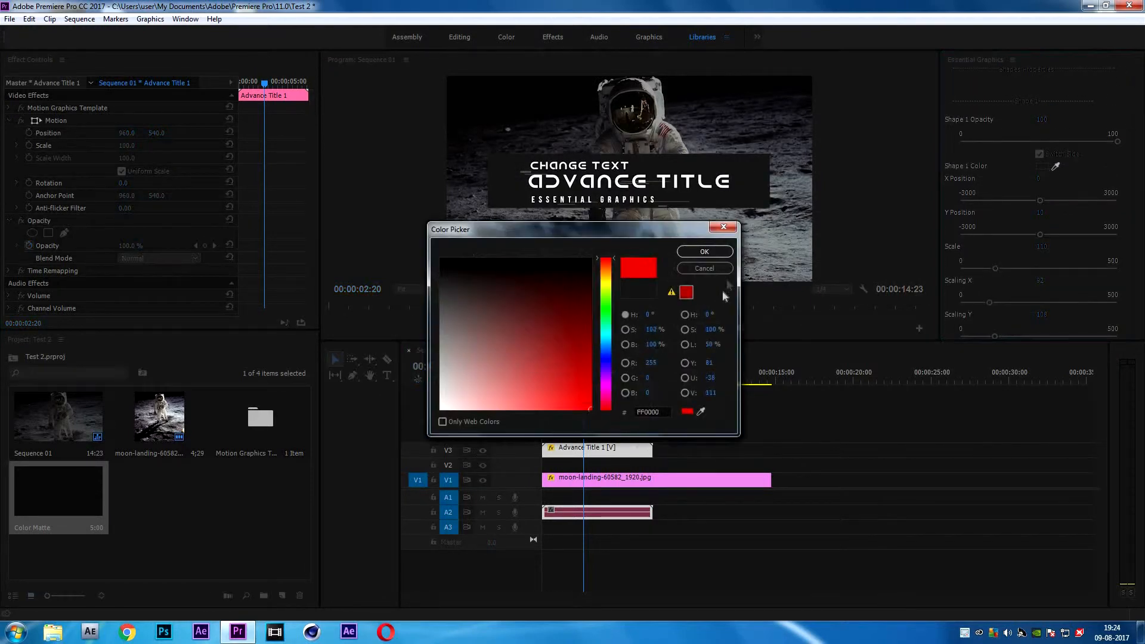
left_click(705, 251)
Try larger stroke width and stroke dash amount values for Shape 2, undo both, and return its opacity to 0.
scroll(1104, 208, "down", 5)
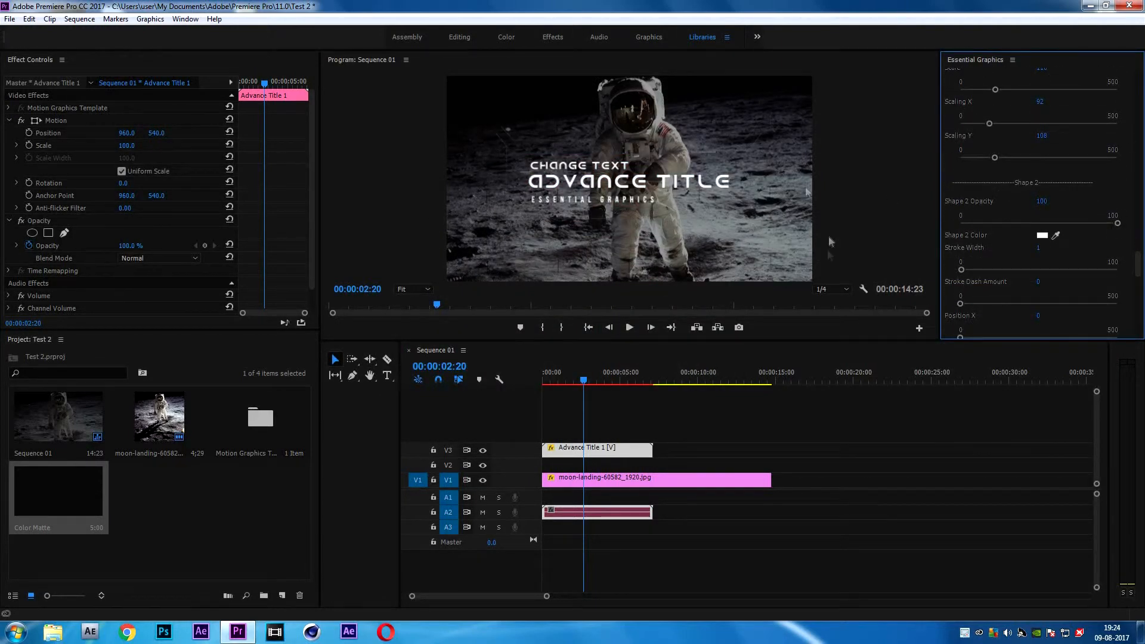
scroll(972, 197, "down", 3)
left_click_drag(961, 232, 1021, 233)
key("ctrl+z")
left_click_drag(961, 266, 1018, 266)
key("ctrl+z")
scroll(1055, 199, "down", 3)
scroll(1058, 198, "up", 4)
left_click_drag(1117, 188, 958, 194)
Try a high opacity for the shape following Shape 2 in the Shapes Properties, and return it to 0.
scroll(954, 215, "down", 5)
mouse_move(961, 256)
left_mouse_down()
mouse_move(1119, 257)
mouse_move(992, 250)
mouse_move(1039, 266)
mouse_move(1103, 242)
left_mouse_up()
scroll(967, 194, "down", 3)
scroll(1004, 247, "down", 5)
scroll(1004, 247, "up", 5)
left_click_drag(1117, 171, 824, 197)
Try full opacity for the next shape further down the Shapes Properties and undo the change.
scroll(1010, 237, "down", 7)
left_click_drag(961, 228, 1122, 235)
key("ctrl+z")
key("ctrl+z")
scroll(1087, 227, "down", 3)
scroll(1086, 213, "up", 2)
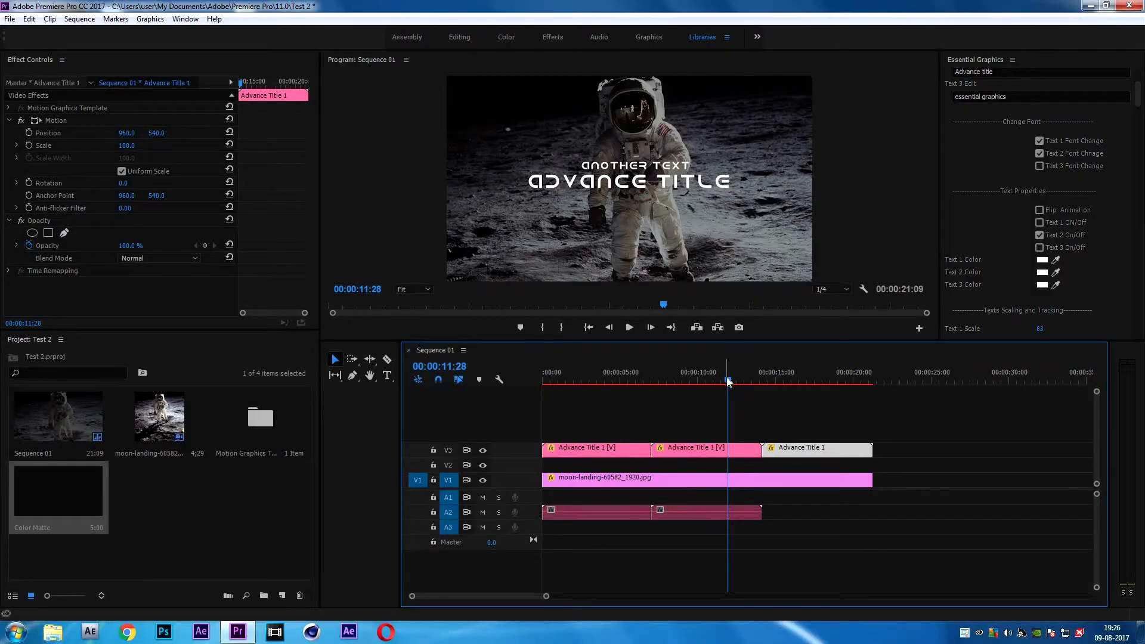
Set the sequence's out point at 00:00:20:28 near the end of the clips and place the playhead at 00:00:03:12.
left_click(619, 387)
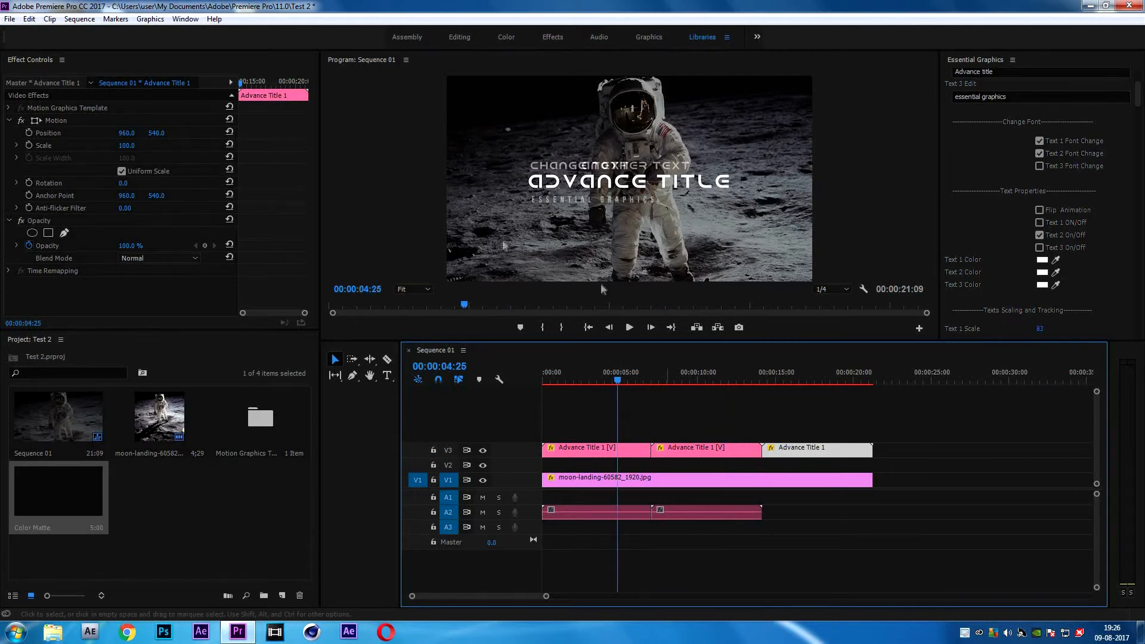
left_click(868, 380)
left_click_drag(873, 380, 868, 382)
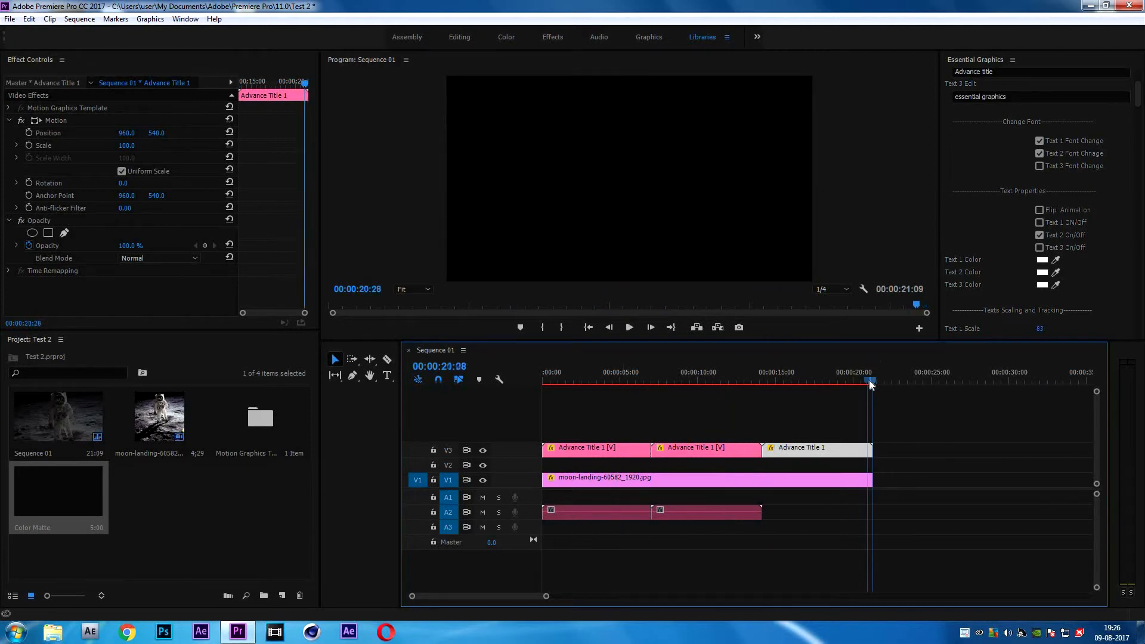
key("o")
left_click_drag(786, 383, 595, 375)
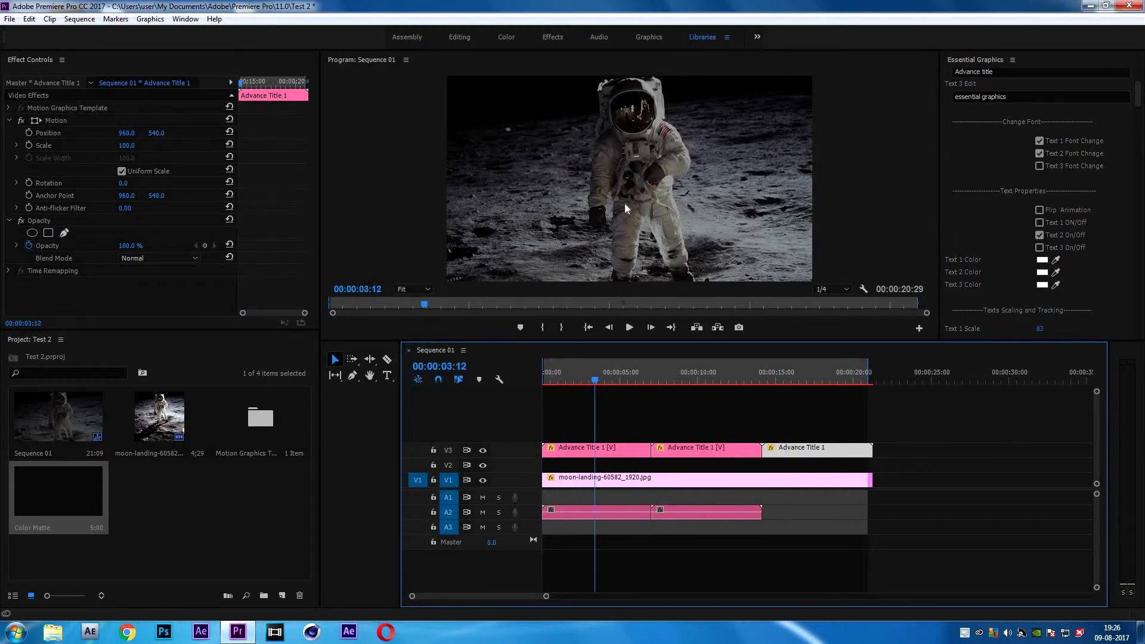
Open the media export settings for the sequence, choose the H.264 format and set the output name to Sequence 01.mp4.
left_click(9, 19)
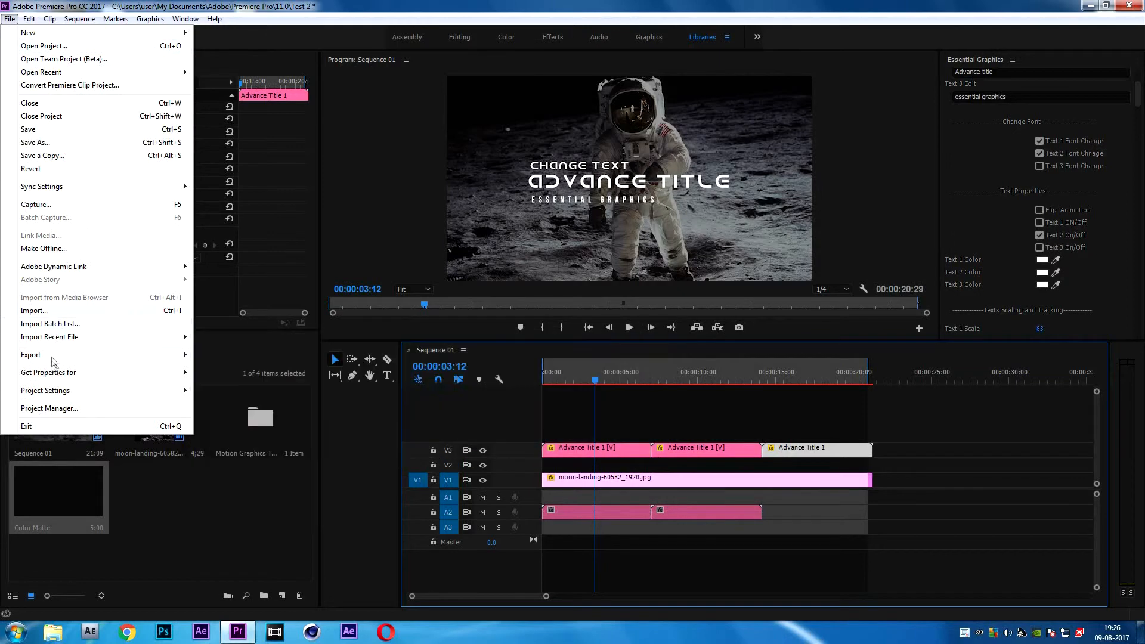
mouse_move(161, 358)
left_click(215, 355)
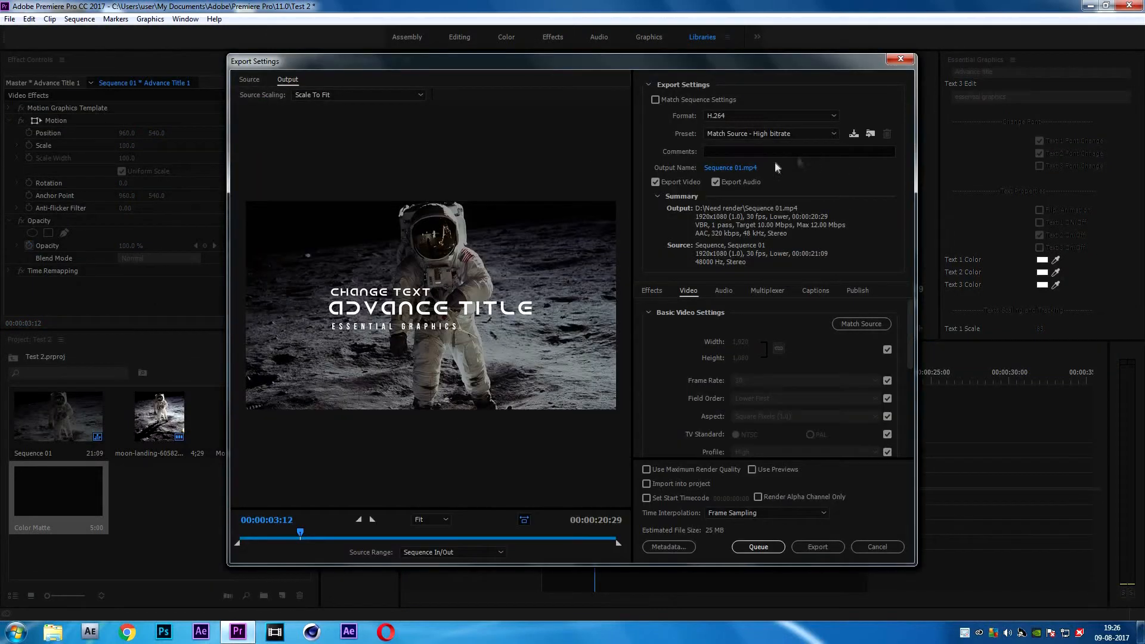
left_click(735, 111)
left_click(732, 274)
left_click(721, 167)
left_click(710, 373)
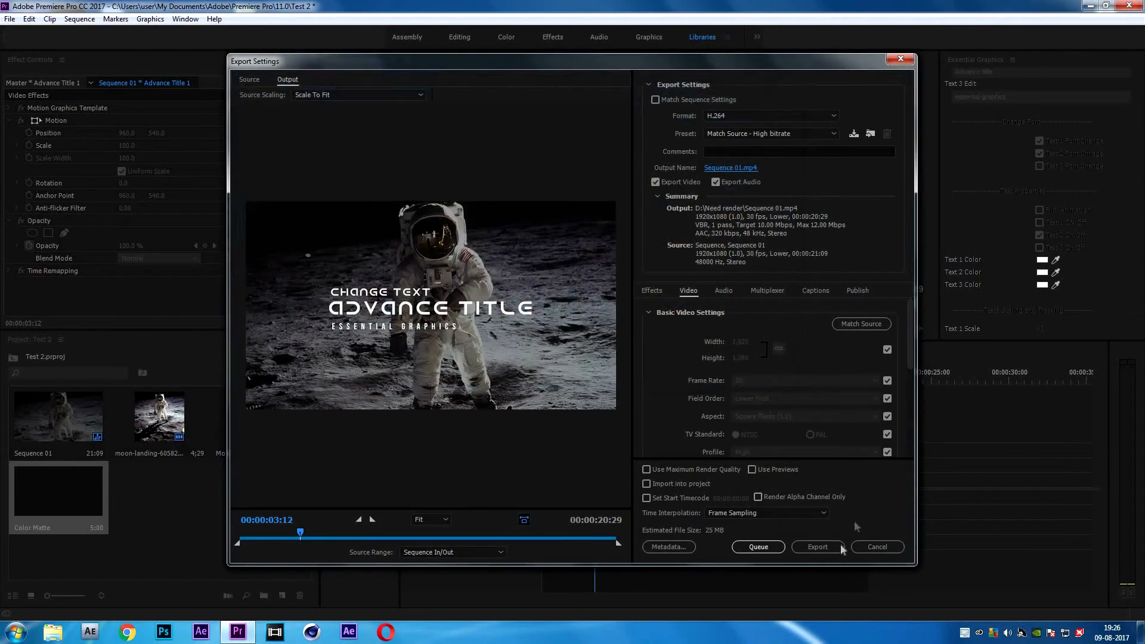